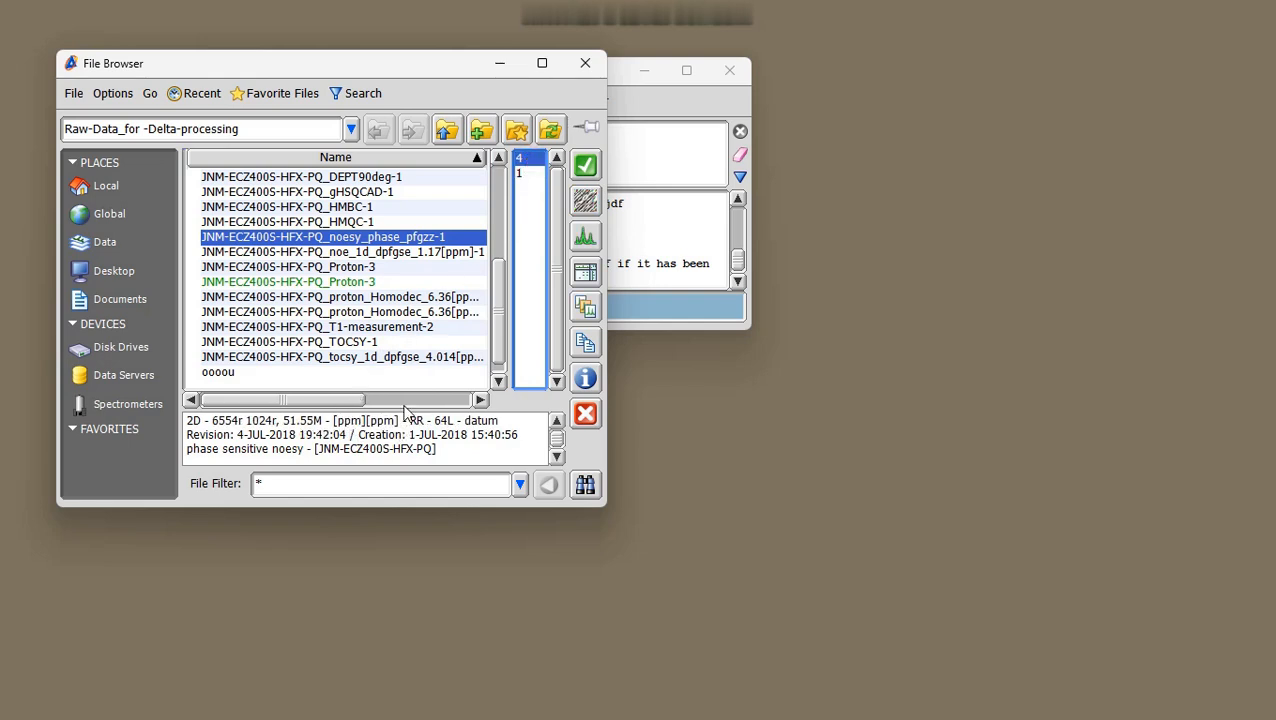
- Open version 1 of JNM-ECZ400S-HFX-PQ_noesy_phase_pfgzz-1 in the nD Processor and place its window beside the file browser
left_click(524, 175)
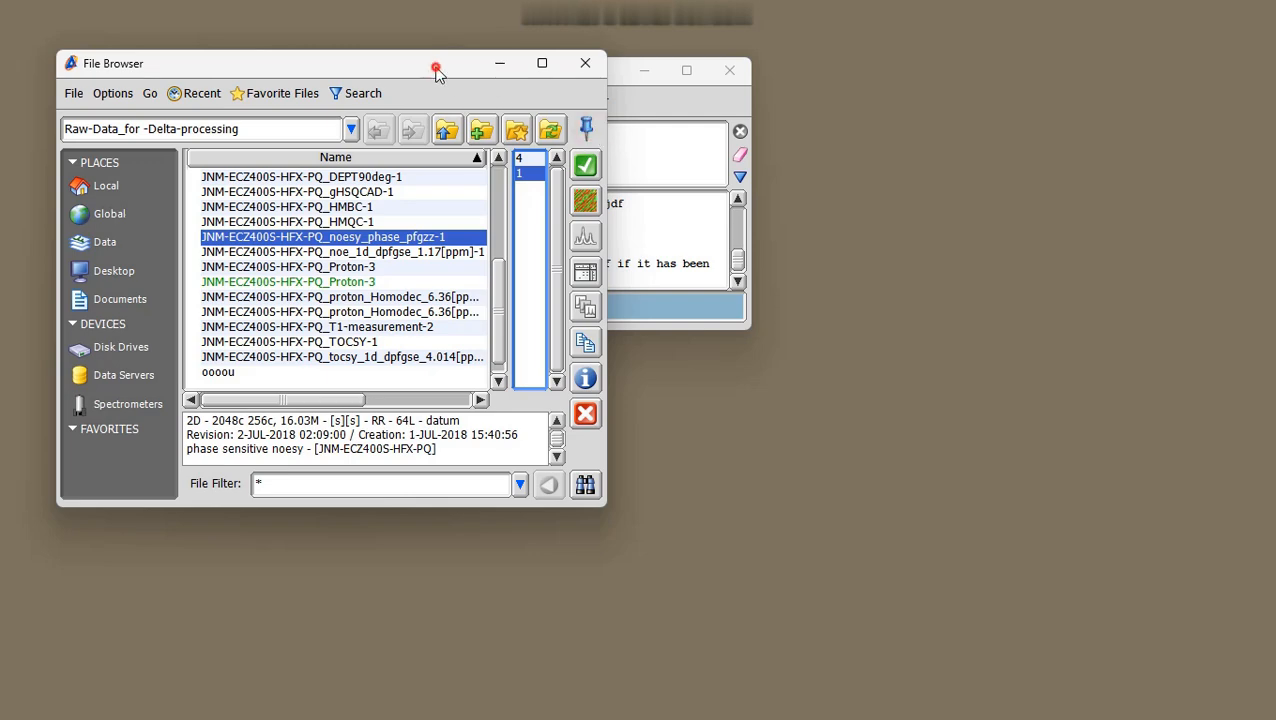
left_click_drag(436, 72, 408, 57)
left_click(592, 72)
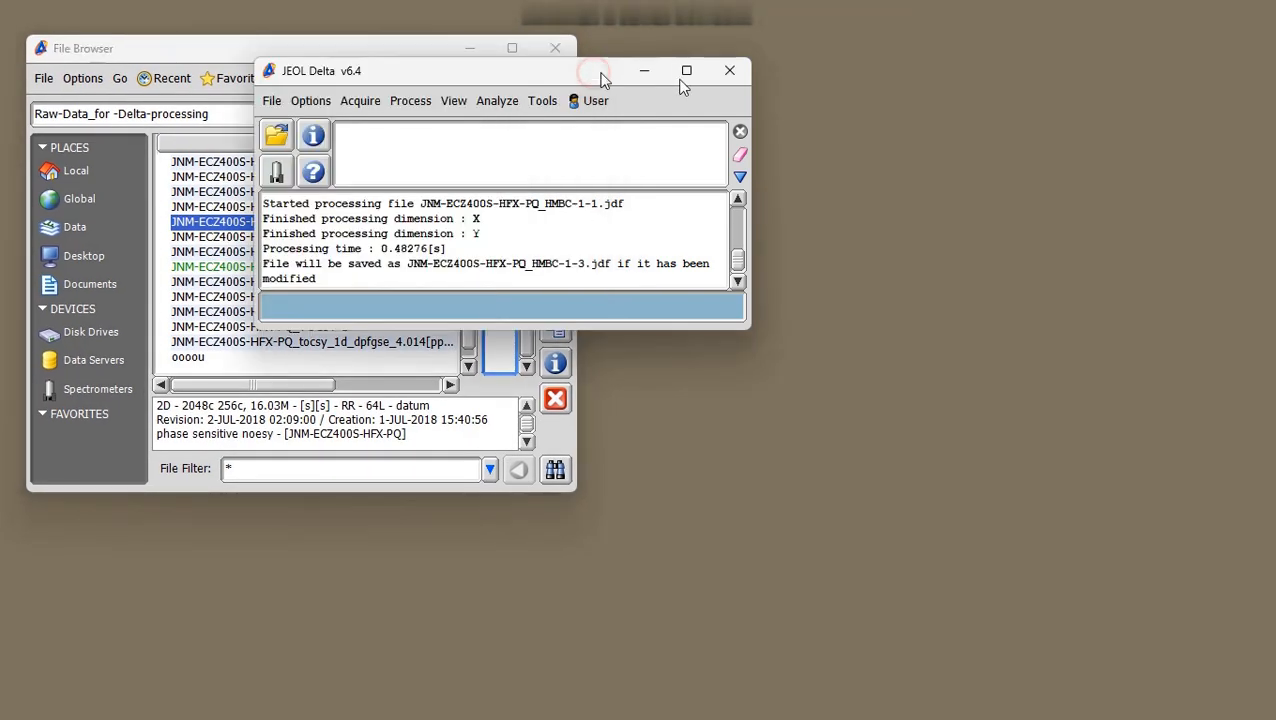
left_click_drag(662, 83, 727, 92)
left_click(746, 84)
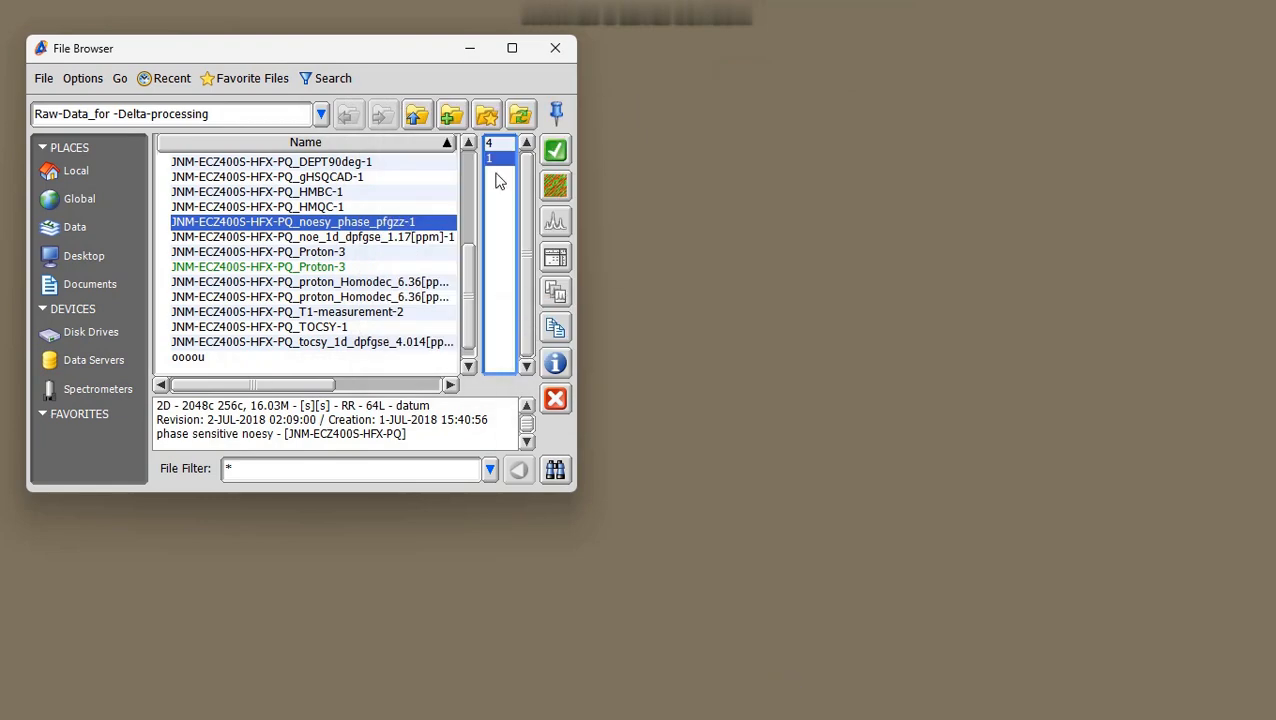
left_click(553, 151)
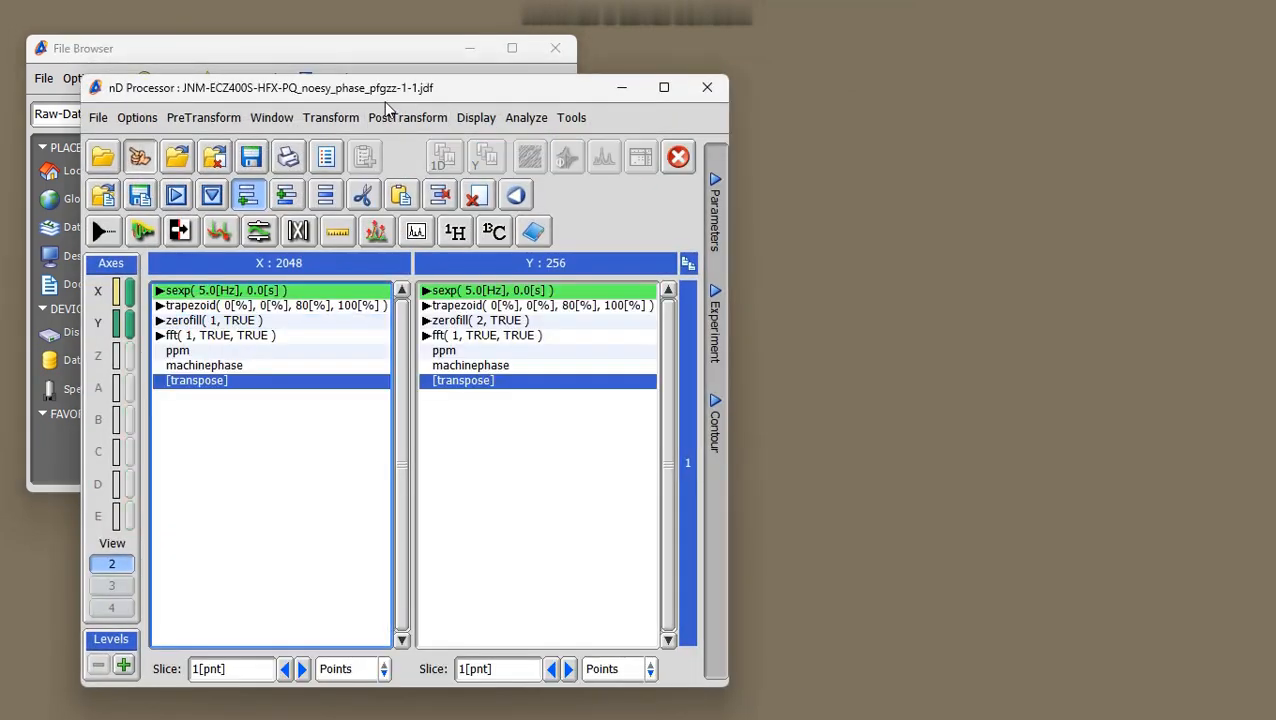
left_click_drag(393, 102, 705, 114)
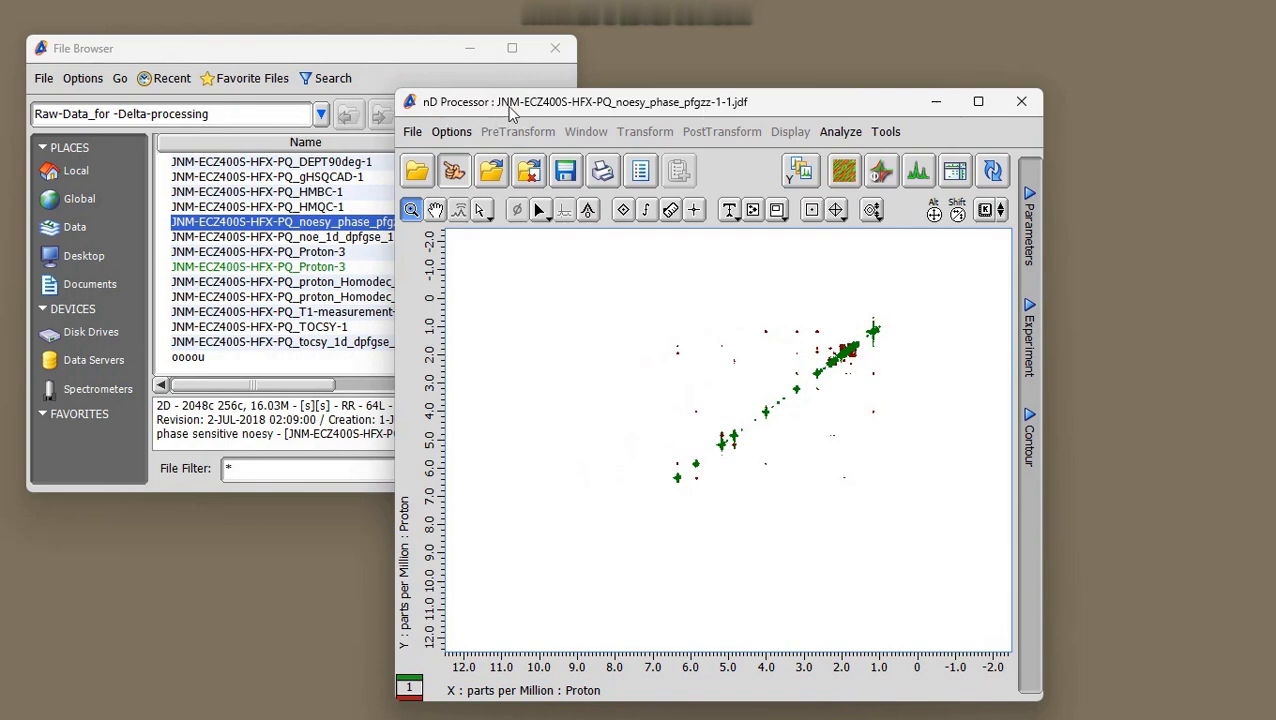
left_click_drag(525, 109, 725, 75)
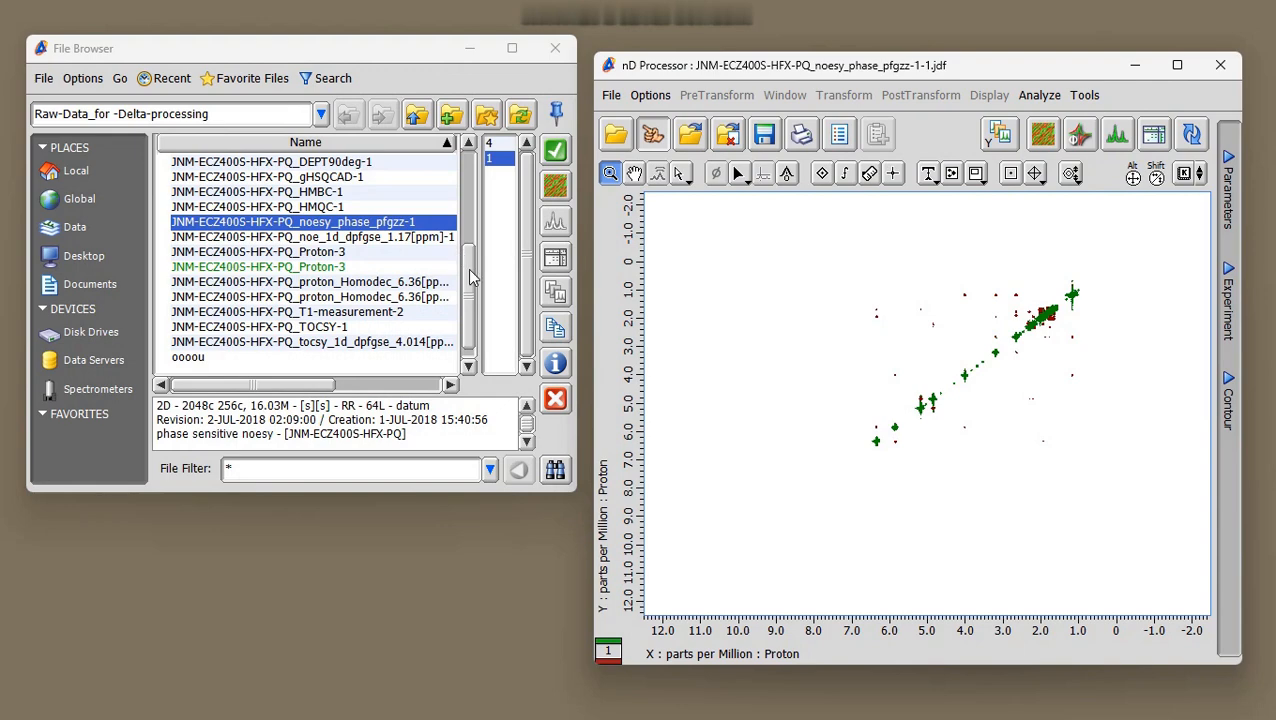
- Open version 3 of JNM-ECZ400S-HFX-PQ_Proton-3 in the Data Slate, minimize the file browser, and arrange the spectrum windows side by side
left_click(340, 254)
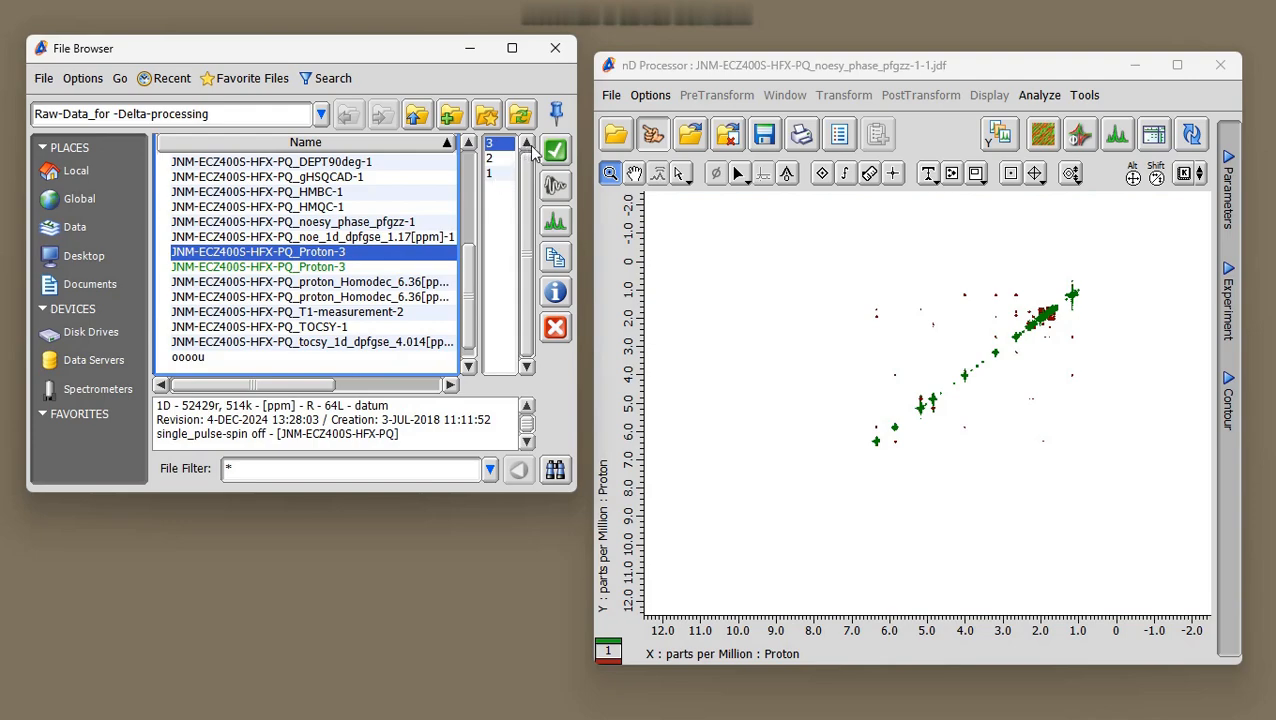
left_click(558, 150)
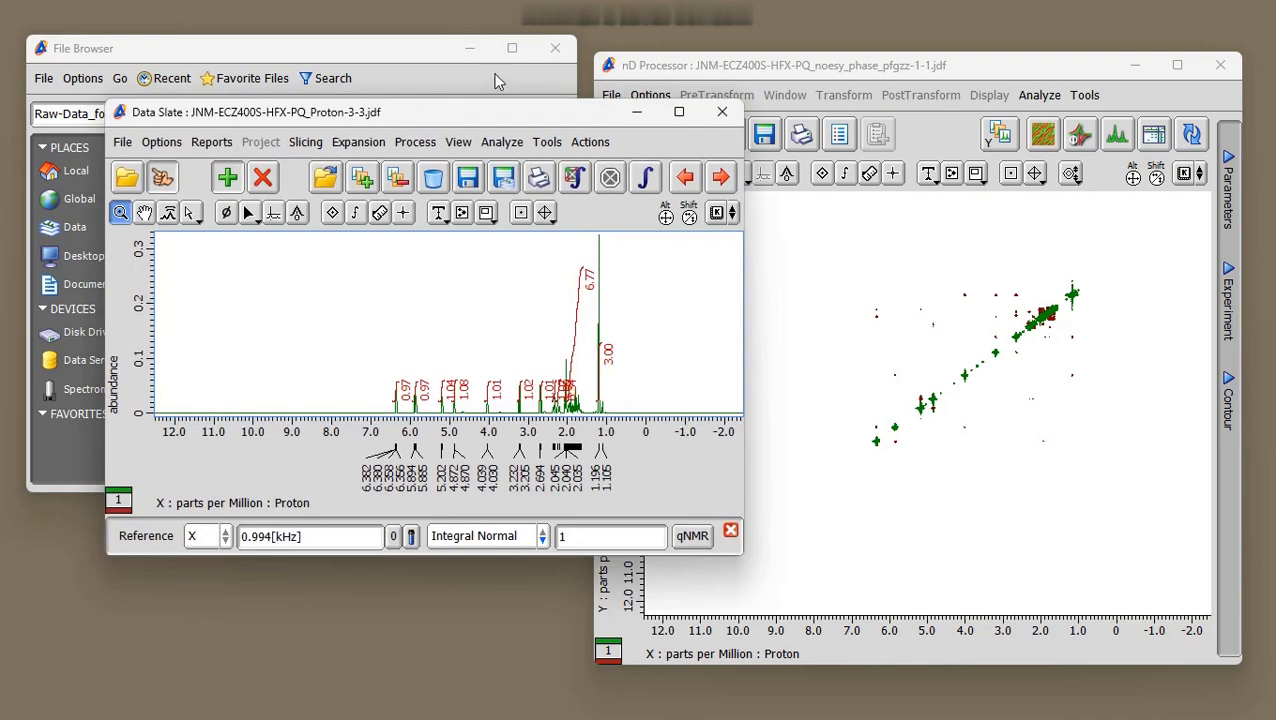
left_click(470, 48)
left_click_drag(471, 115, 366, 46)
left_click_drag(755, 67, 713, 57)
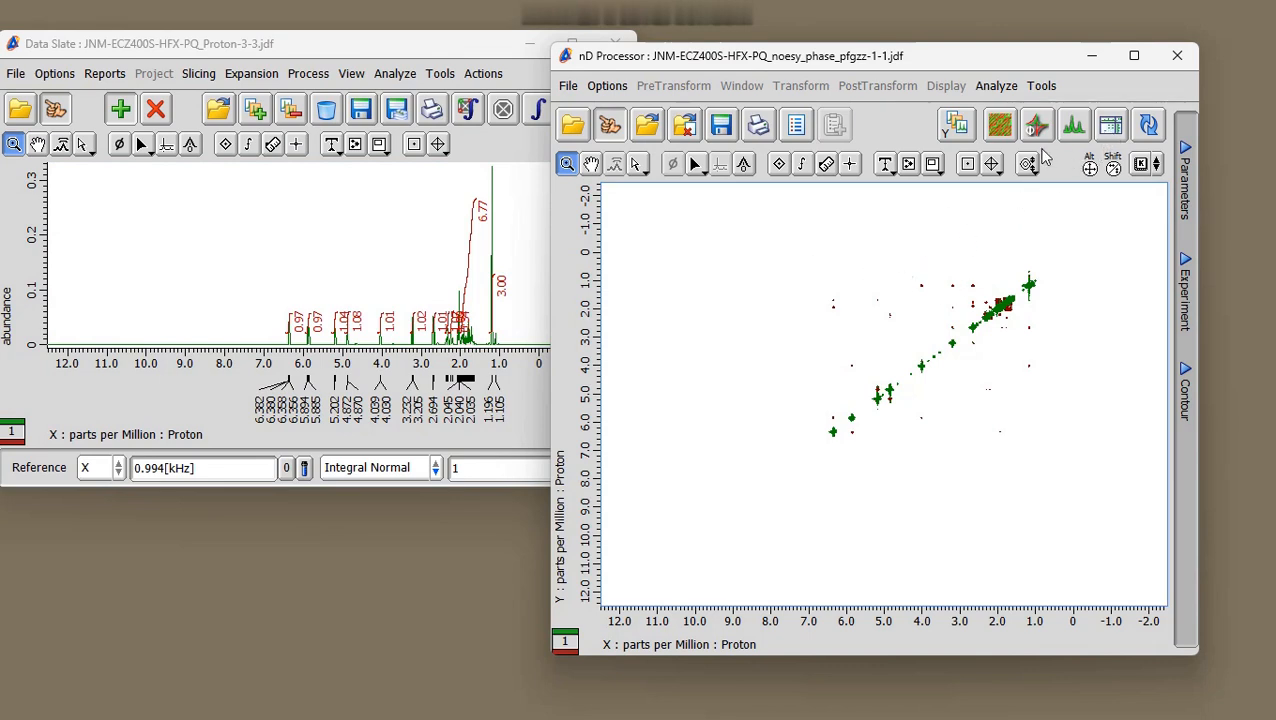
- Process the NOESY data into the 2D Viewer, close the nD Processor, and enlarge the viewer beside the proton spectrum
left_click(1112, 125)
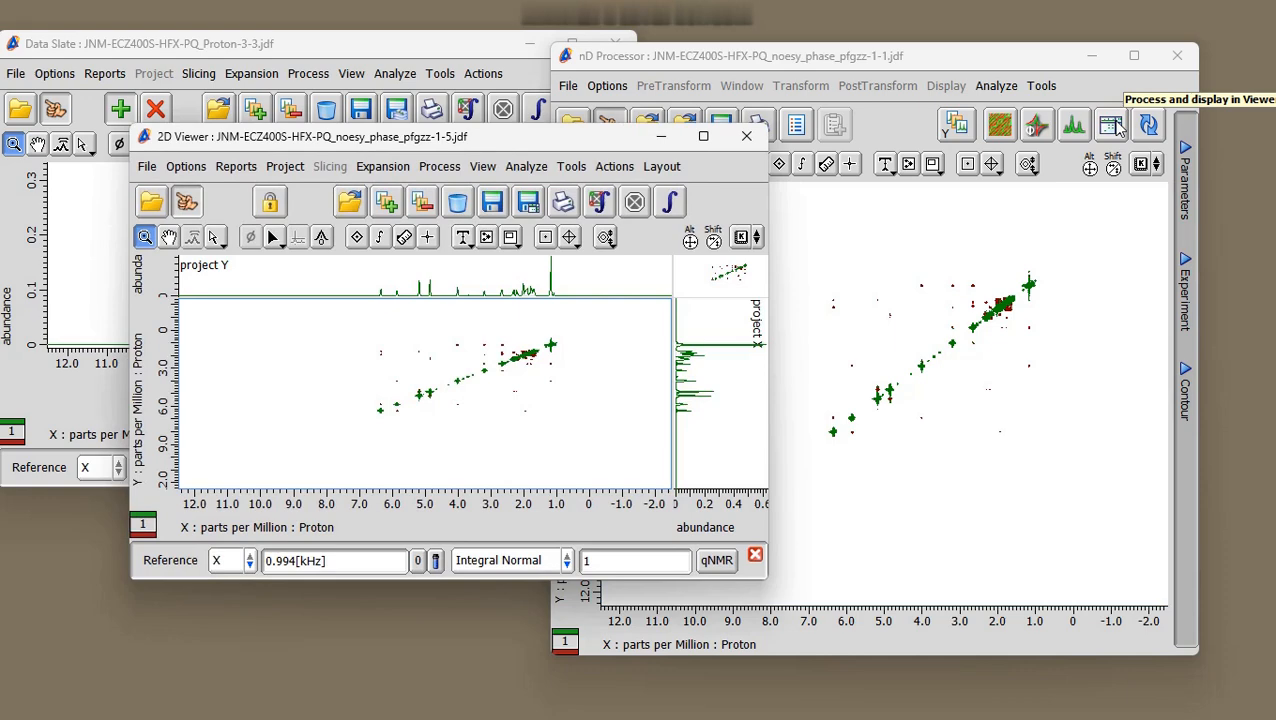
left_click(1176, 58)
left_click_drag(580, 148, 1060, 49)
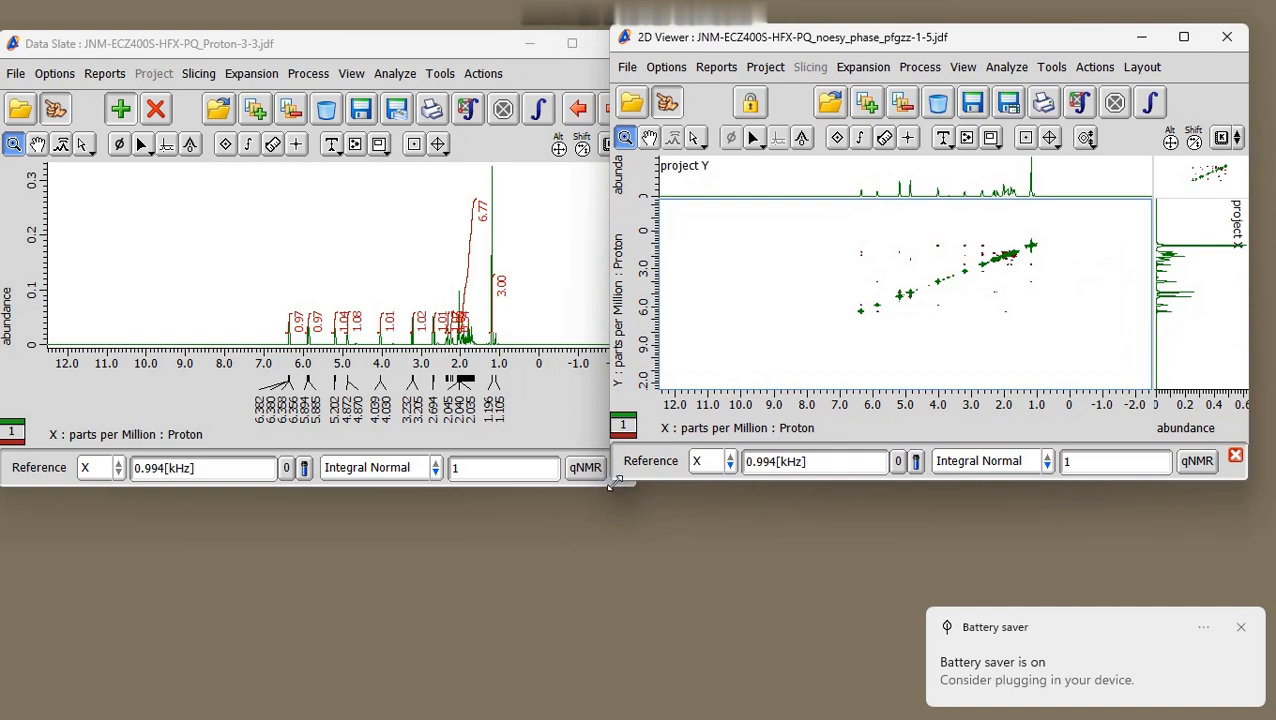
left_click_drag(614, 482, 575, 642)
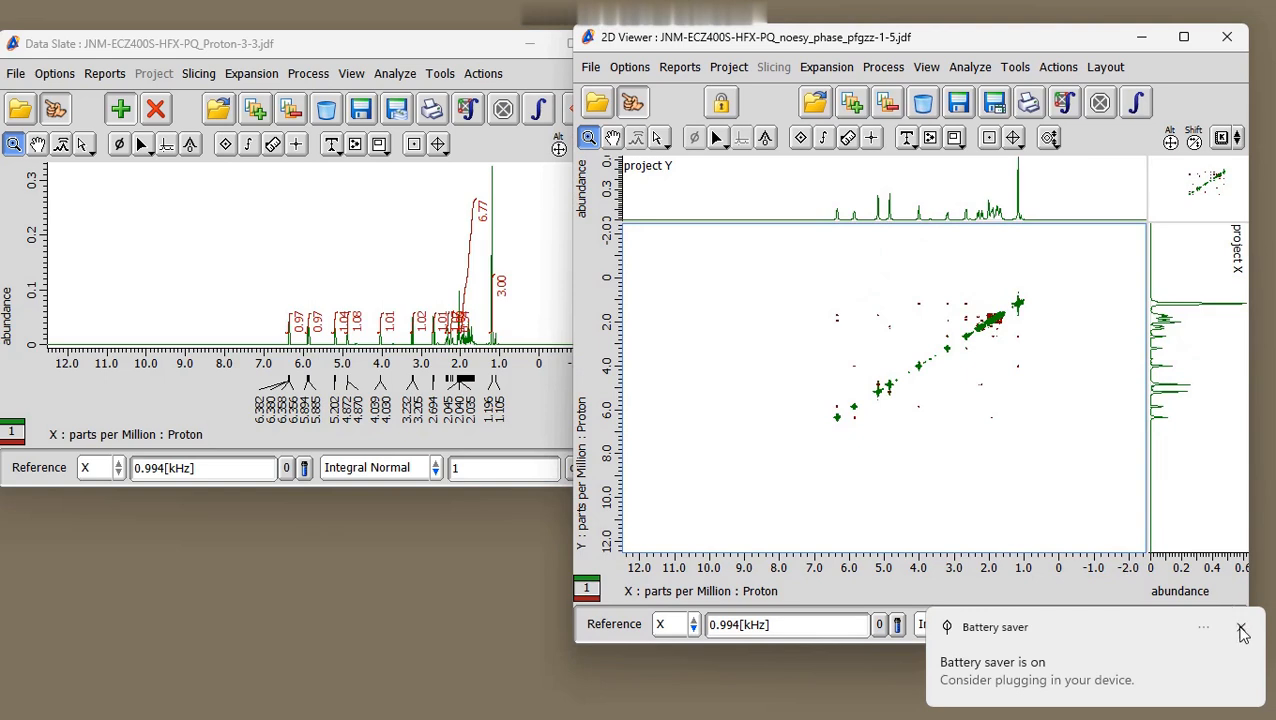
left_click(1240, 627)
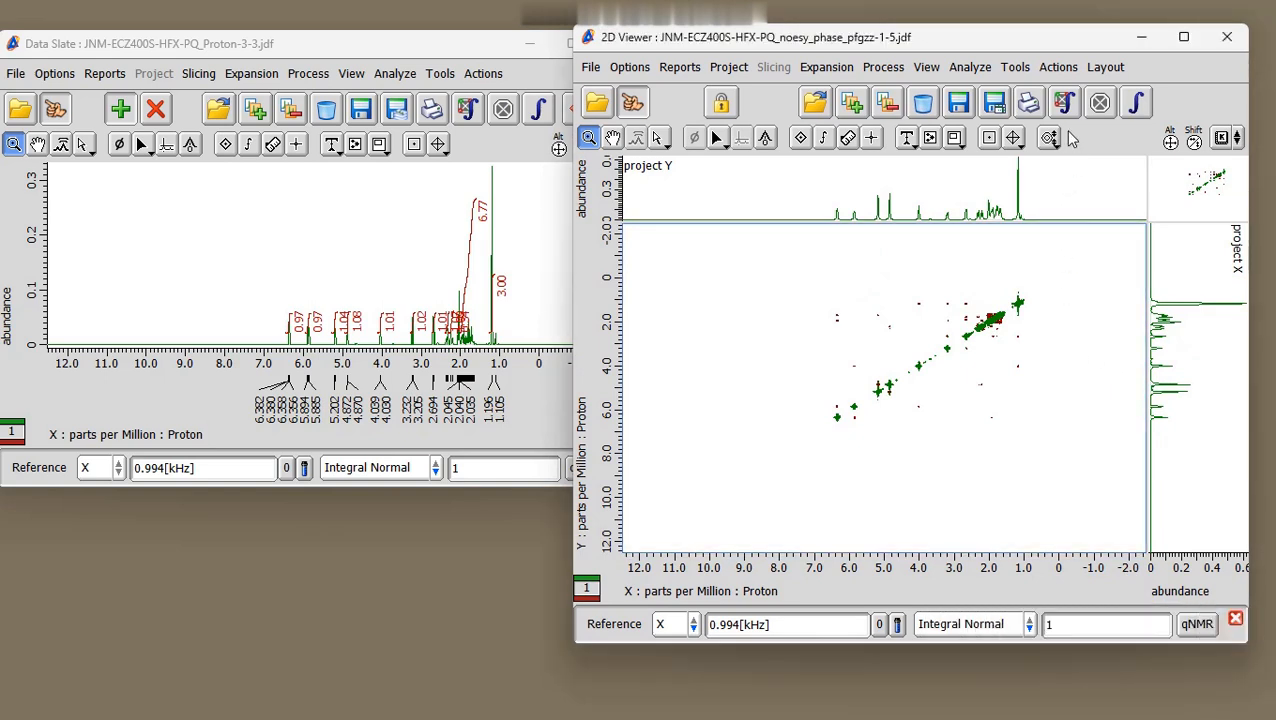
left_click(1040, 41)
left_click_drag(1040, 41, 1030, 39)
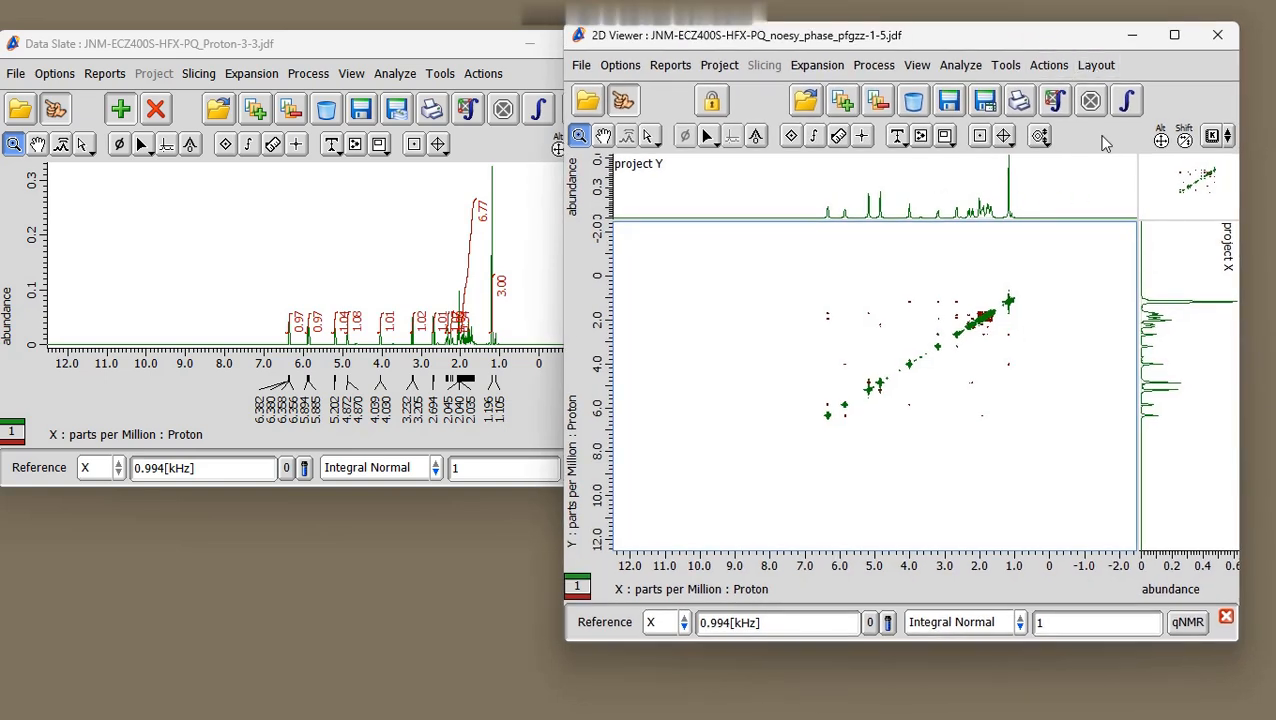
- Set the 1D views of the NOESY spectrum to X Slice and Y Slice and maximize the 2D Viewer
left_click(1095, 68)
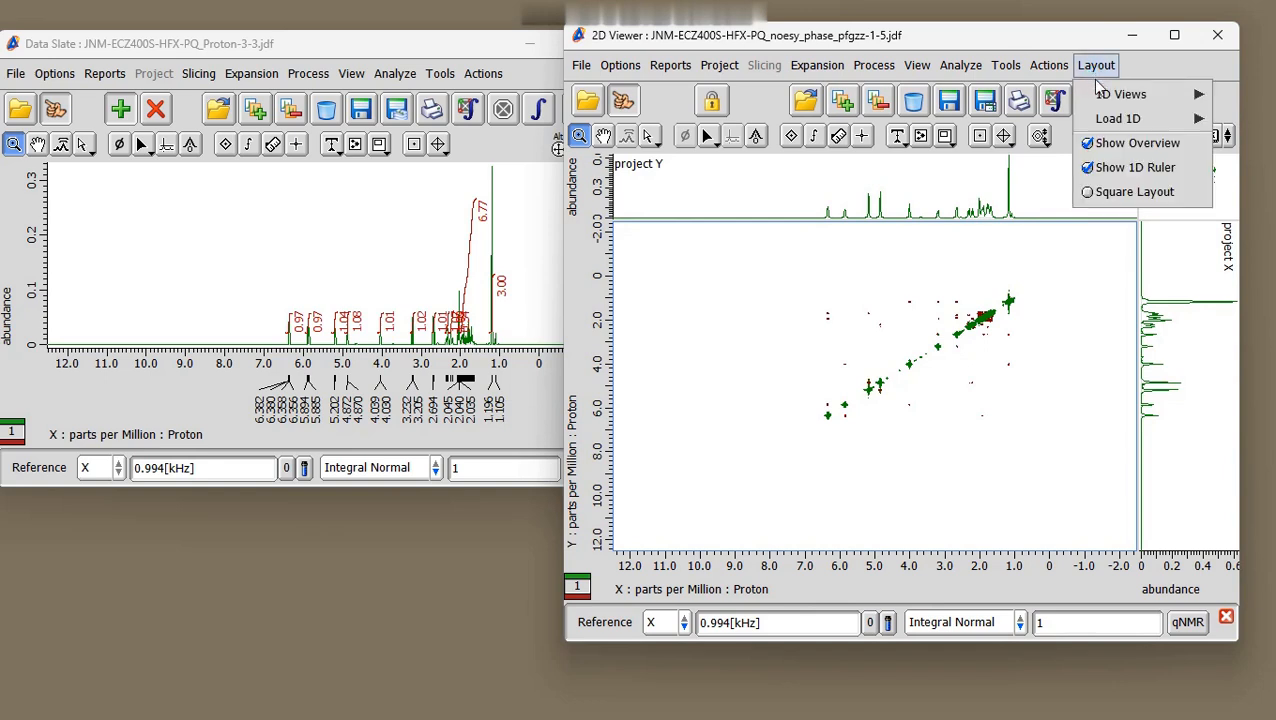
mouse_move(1108, 100)
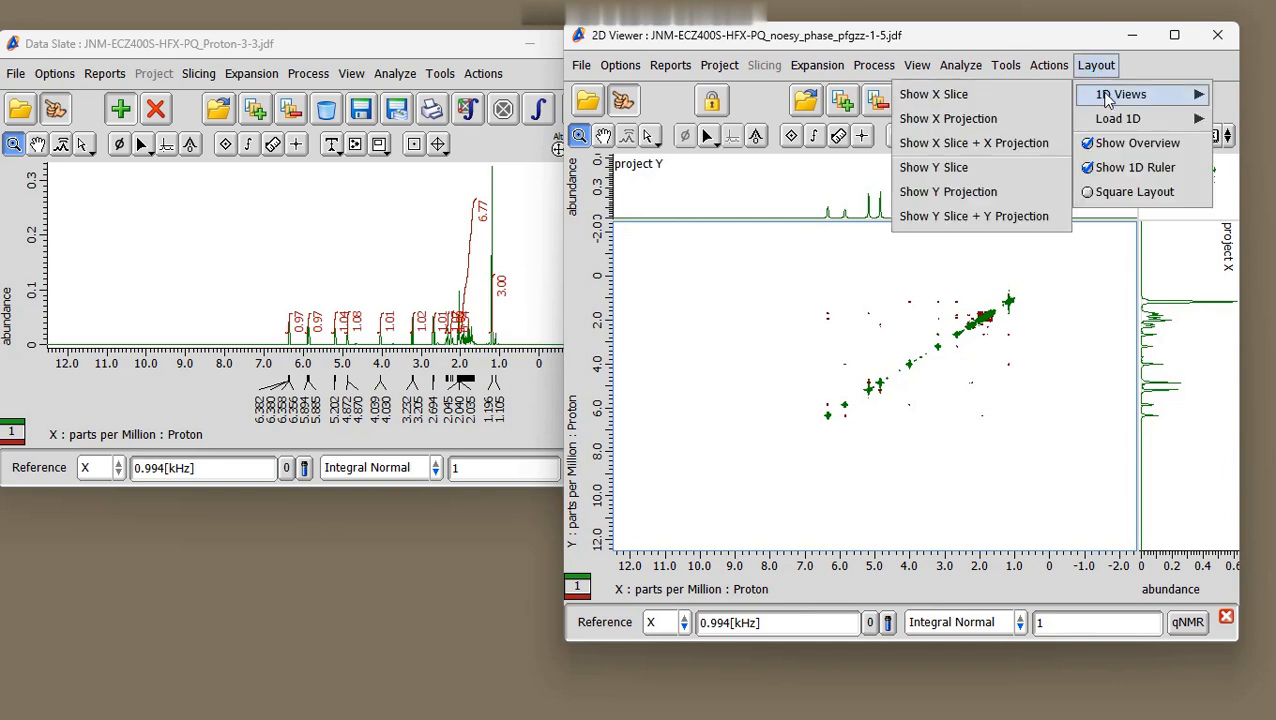
left_click(958, 95)
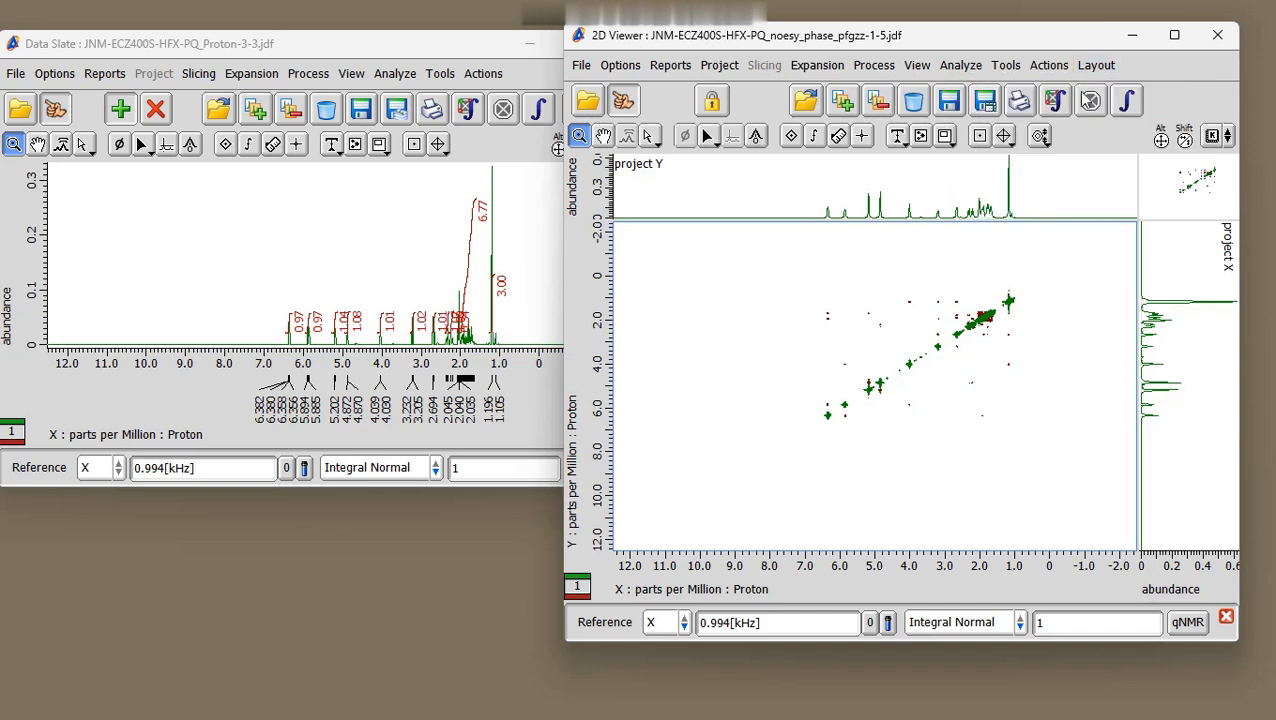
left_click(1097, 67)
mouse_move(1110, 93)
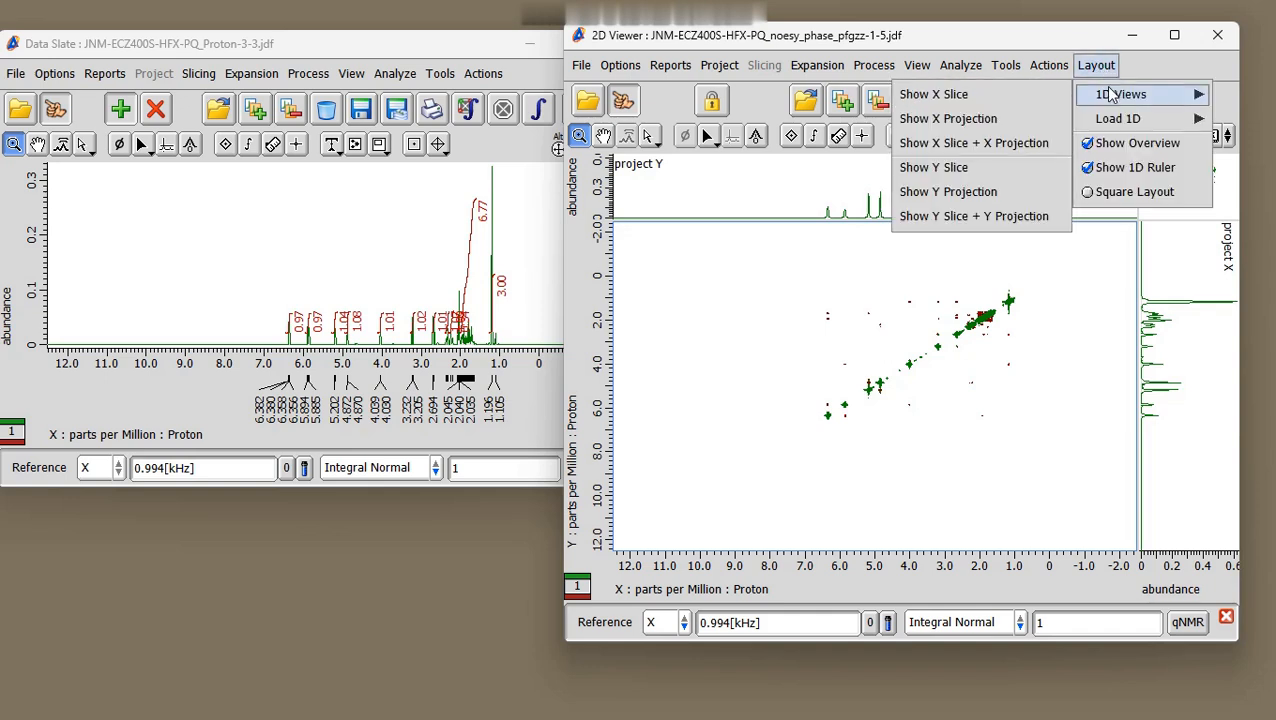
left_click(955, 167)
left_click(1174, 35)
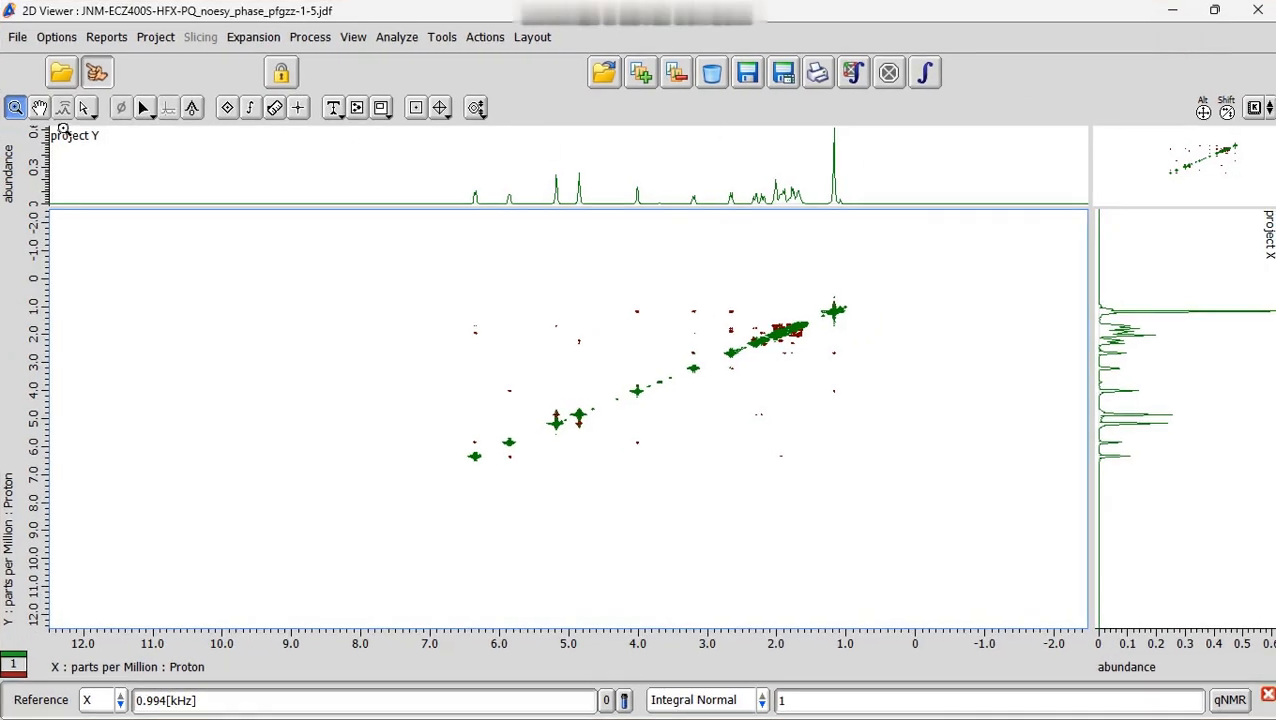
- Extract the 1D slice at Y about 1.19 ppm and magnify its intensity scale around the baseline
left_click(441, 107)
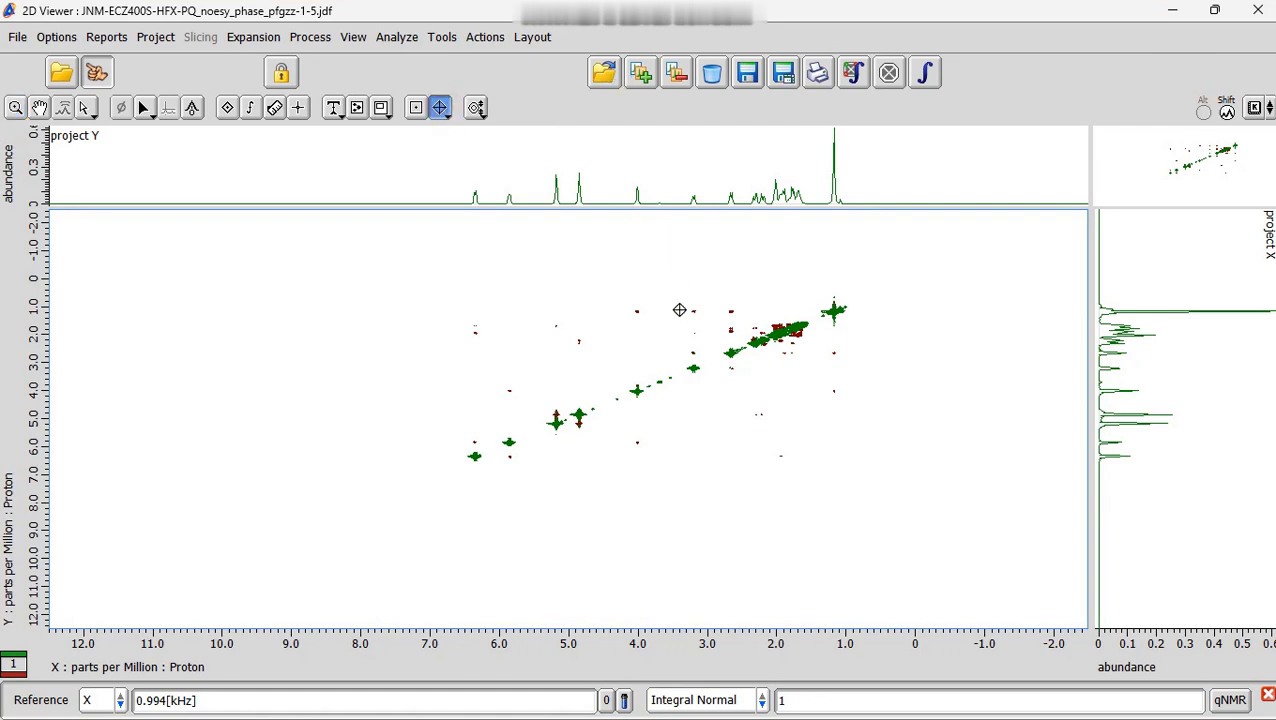
left_click(656, 311)
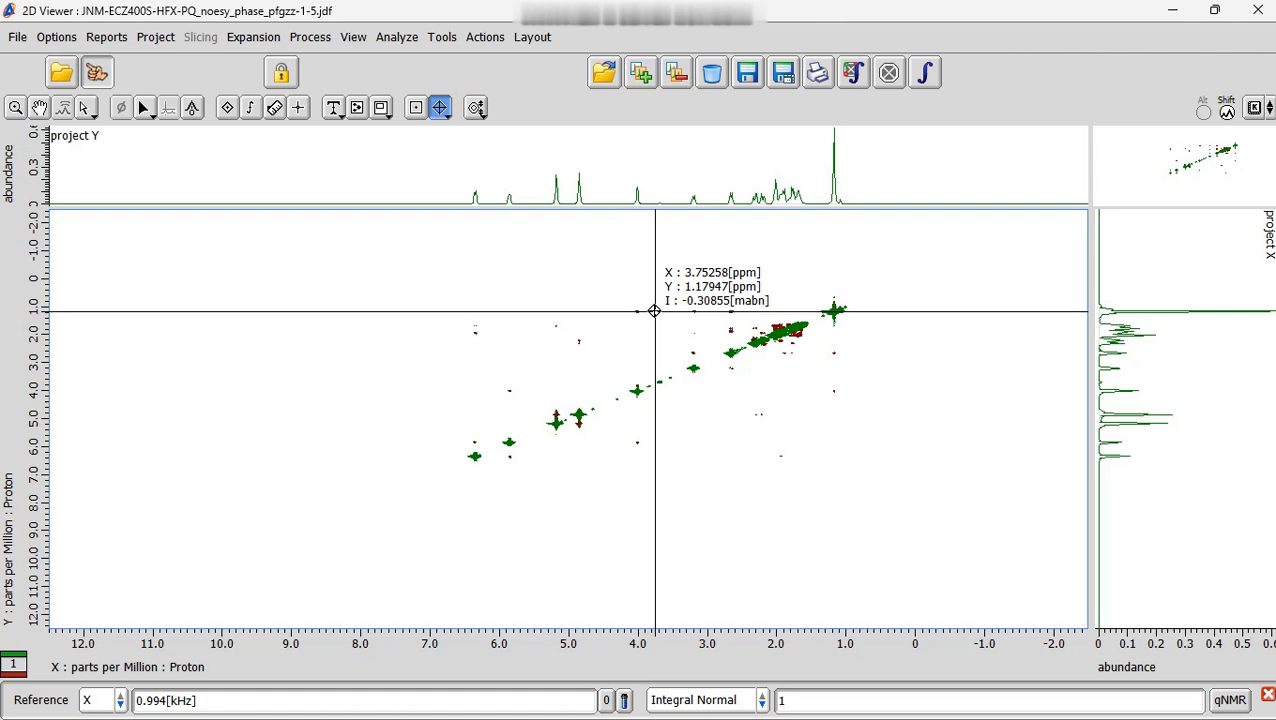
left_click(580, 311)
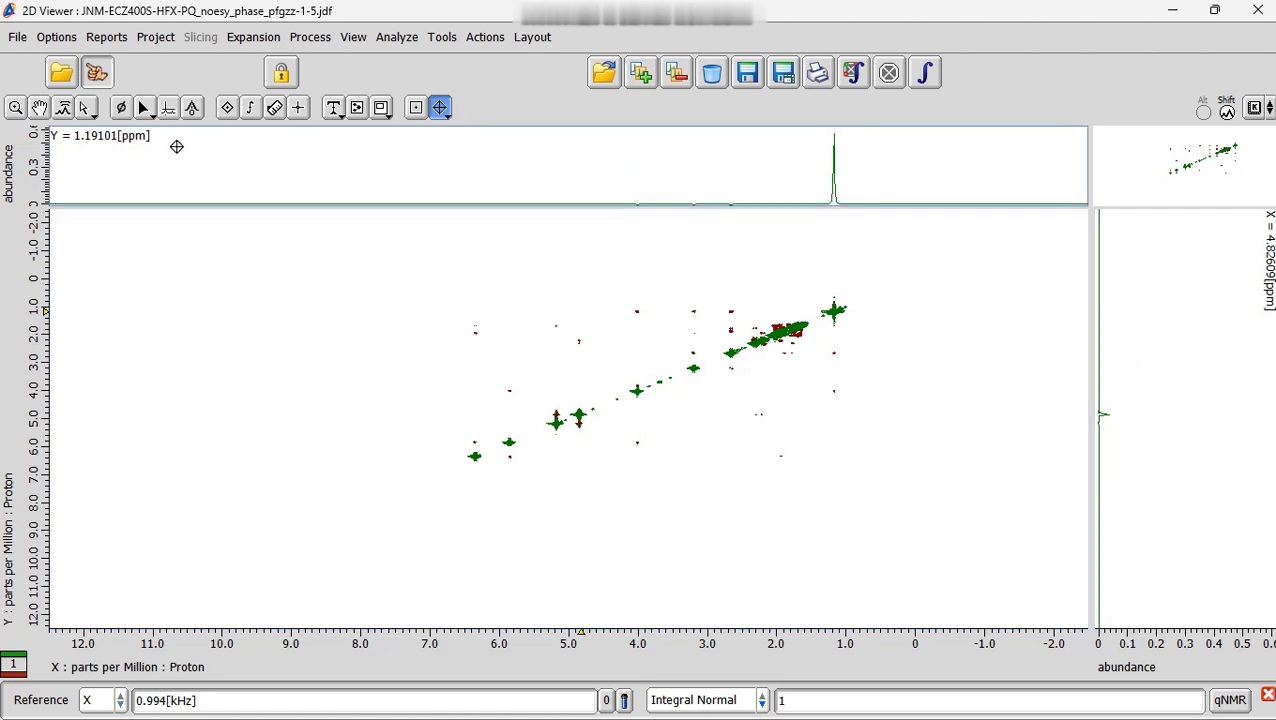
left_click(16, 108)
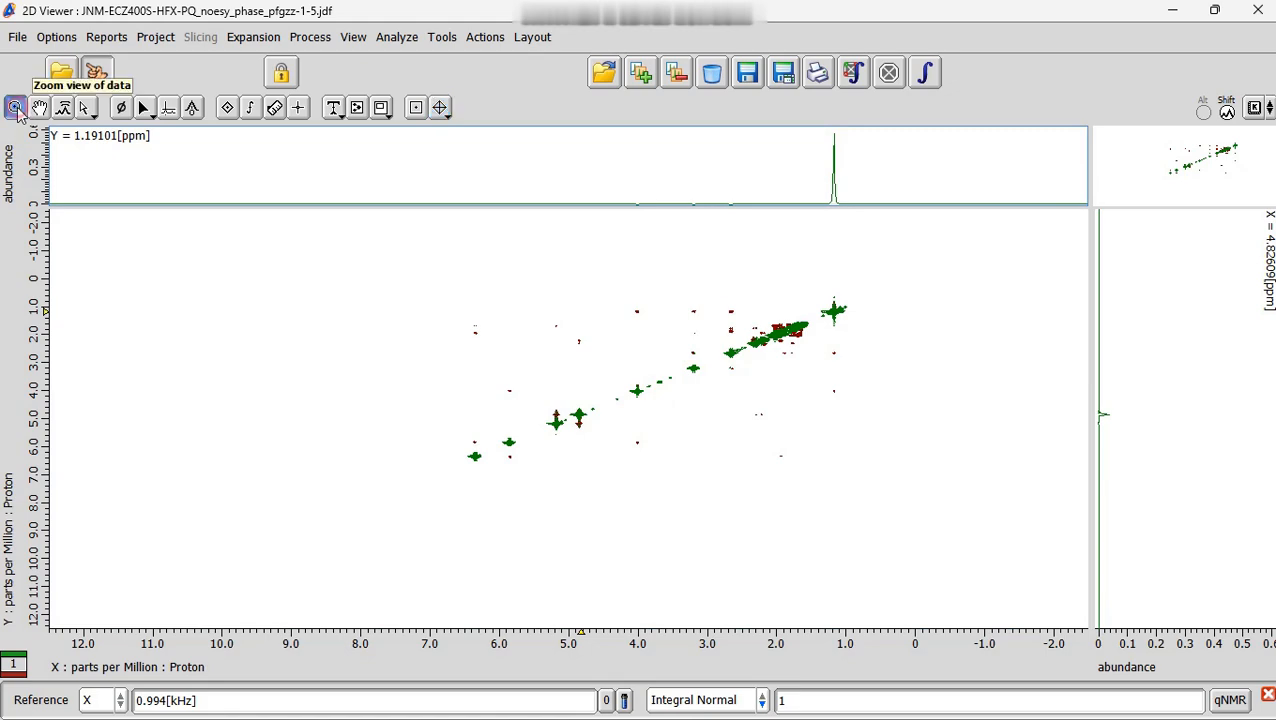
left_click_drag(44, 192, 48, 250)
left_click_drag(45, 181, 49, 214)
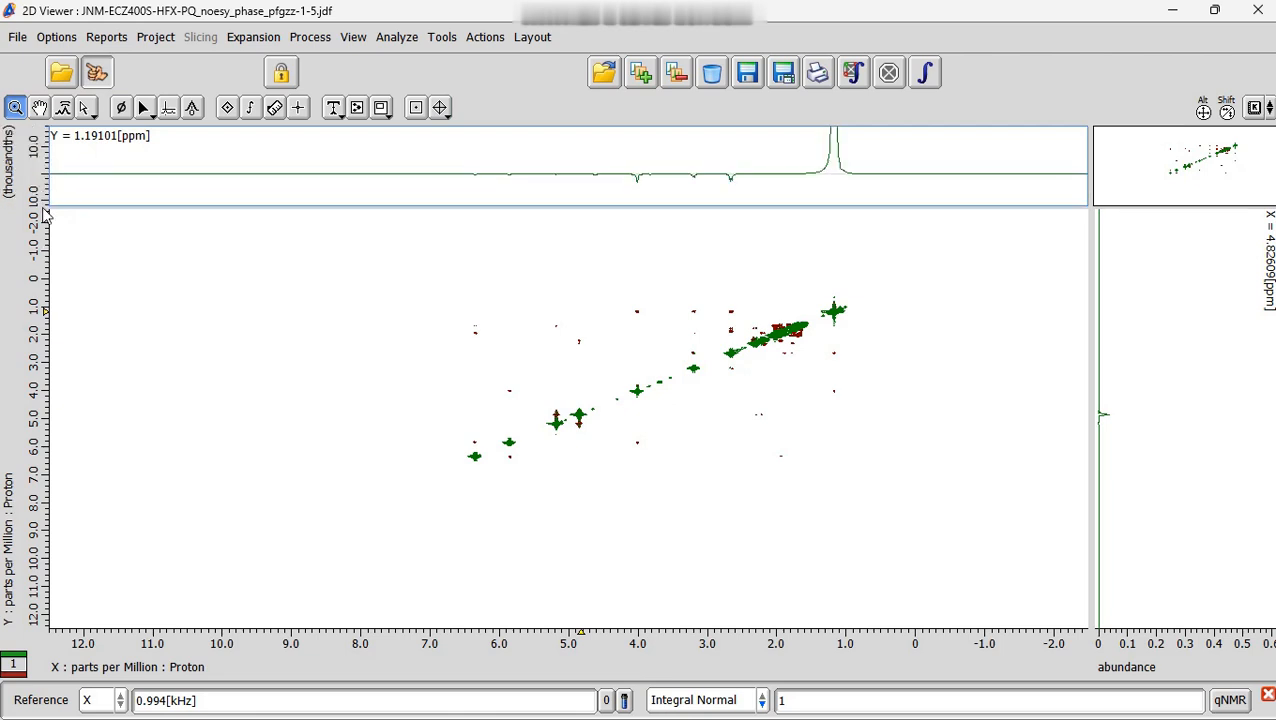
left_click_drag(36, 160, 46, 188)
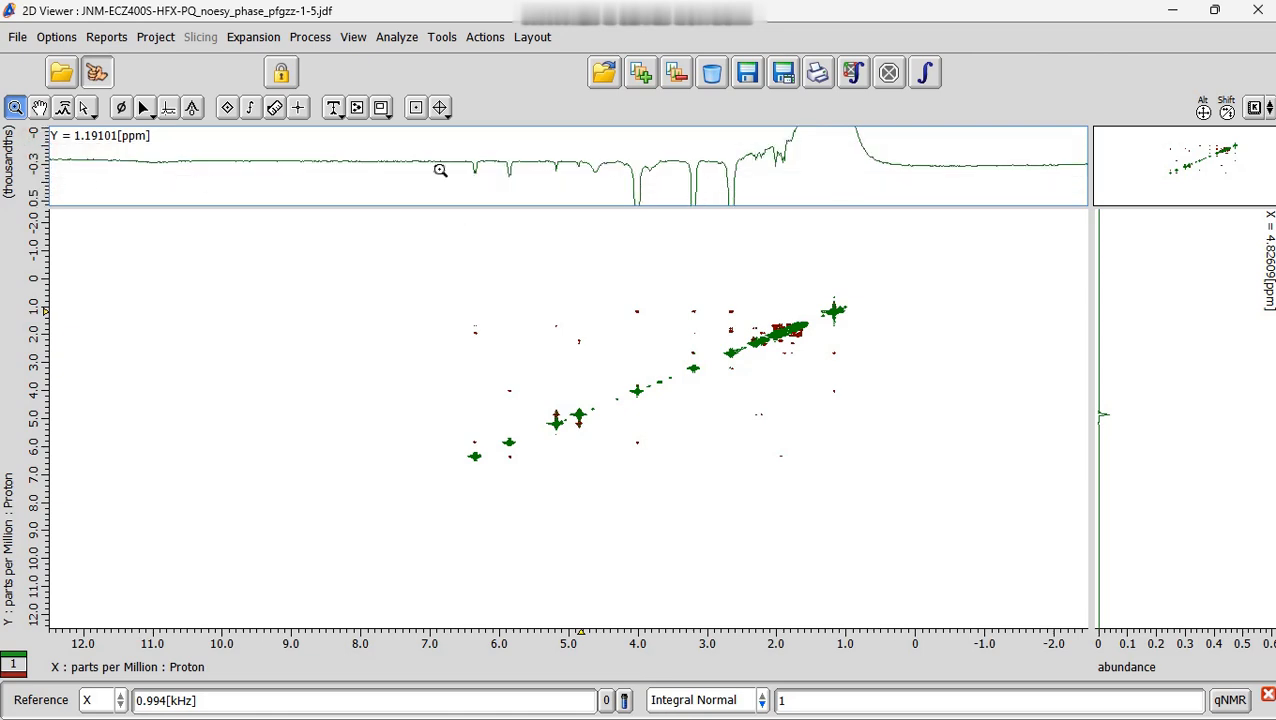
- Set the phase pivot to 75.81% on the strong peak, adjust the zero-order phase to 0.14 degrees, and apply it to the 2D data
left_click(118, 110)
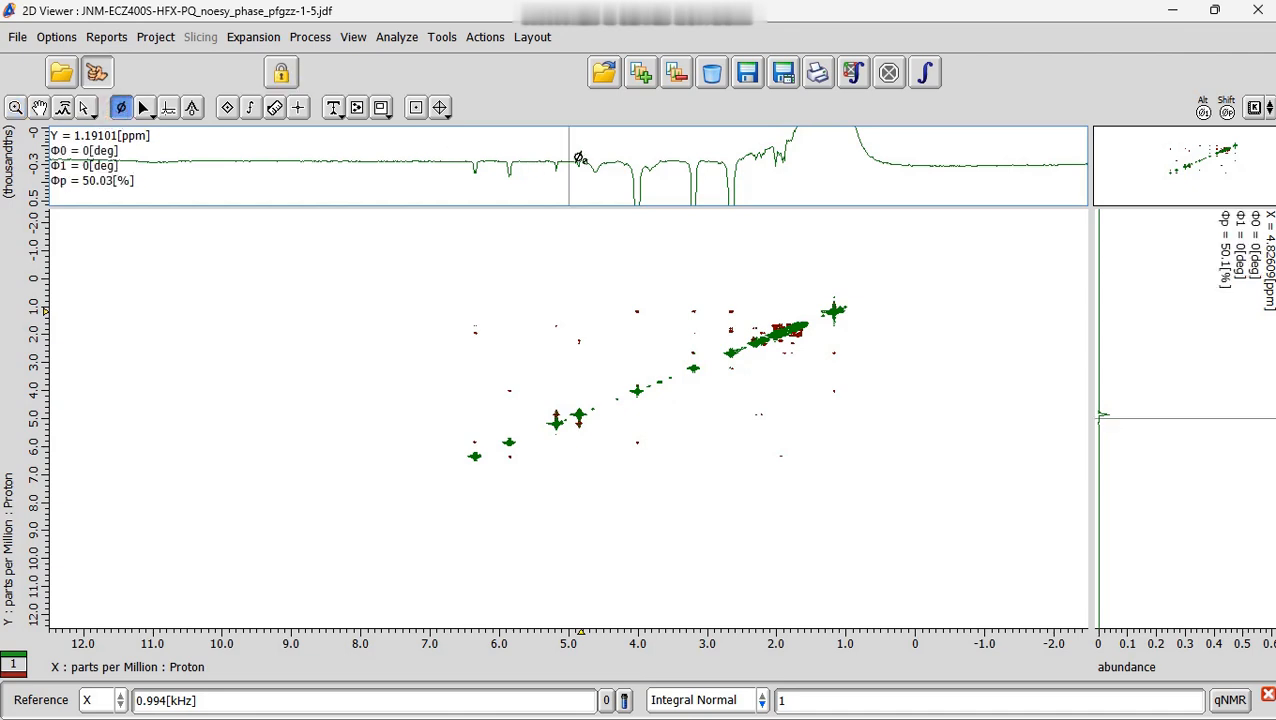
left_click_drag(571, 152, 838, 163)
mouse_move(911, 155)
left_mouse_down()
mouse_move(877, 157)
mouse_move(941, 152)
mouse_move(913, 159)
left_mouse_up()
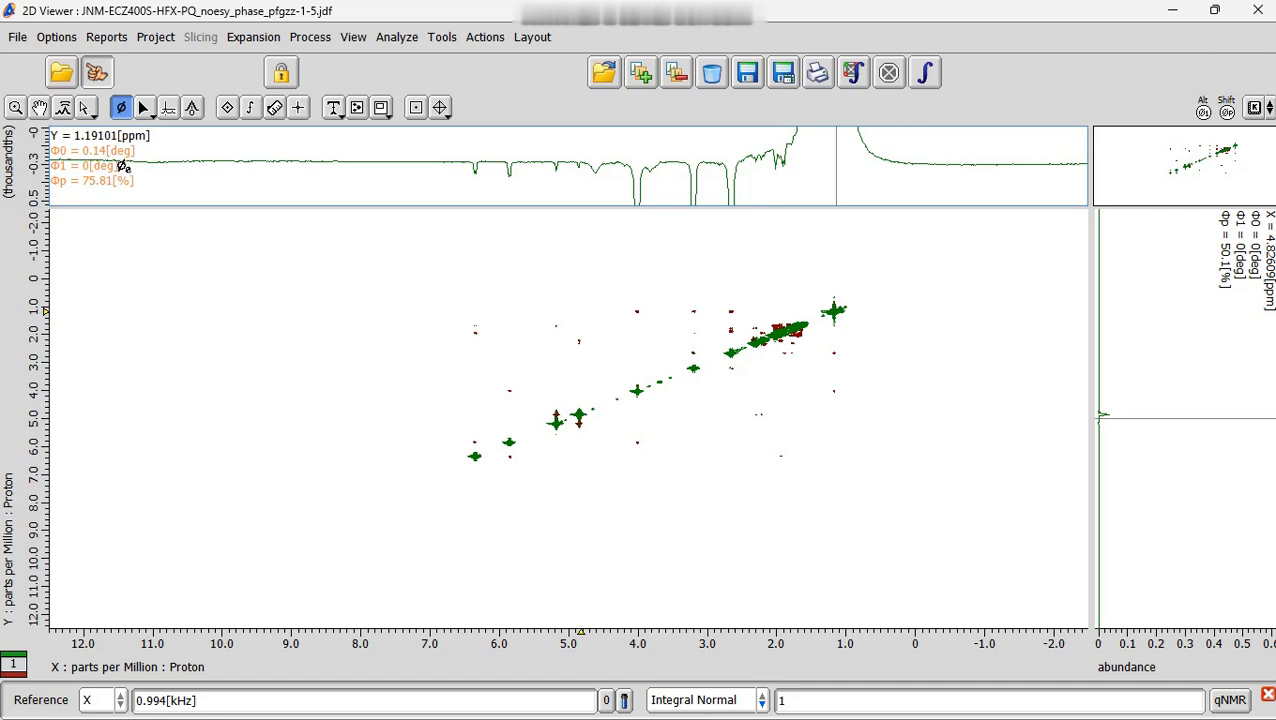
left_click(144, 266)
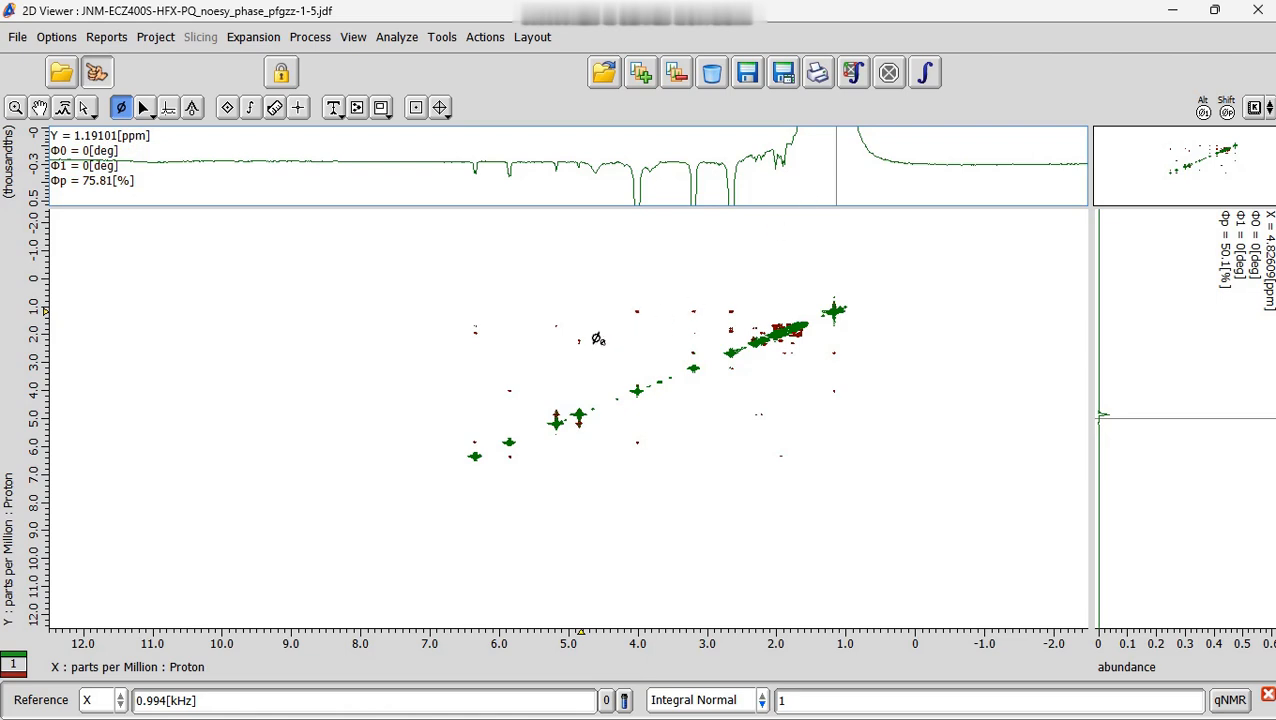
- Extract the 1D slice at Y about 5.85 ppm, reset its intensity scale, and magnify it around the baseline
left_click(440, 108)
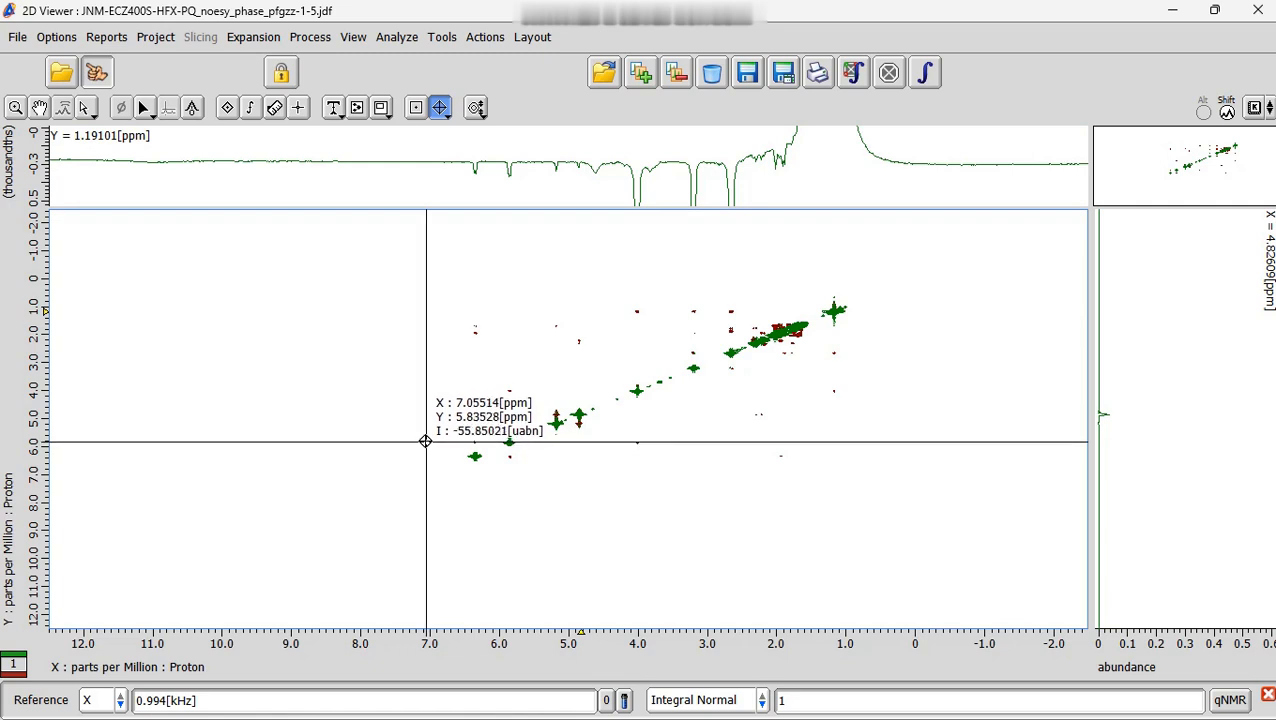
left_click(426, 441)
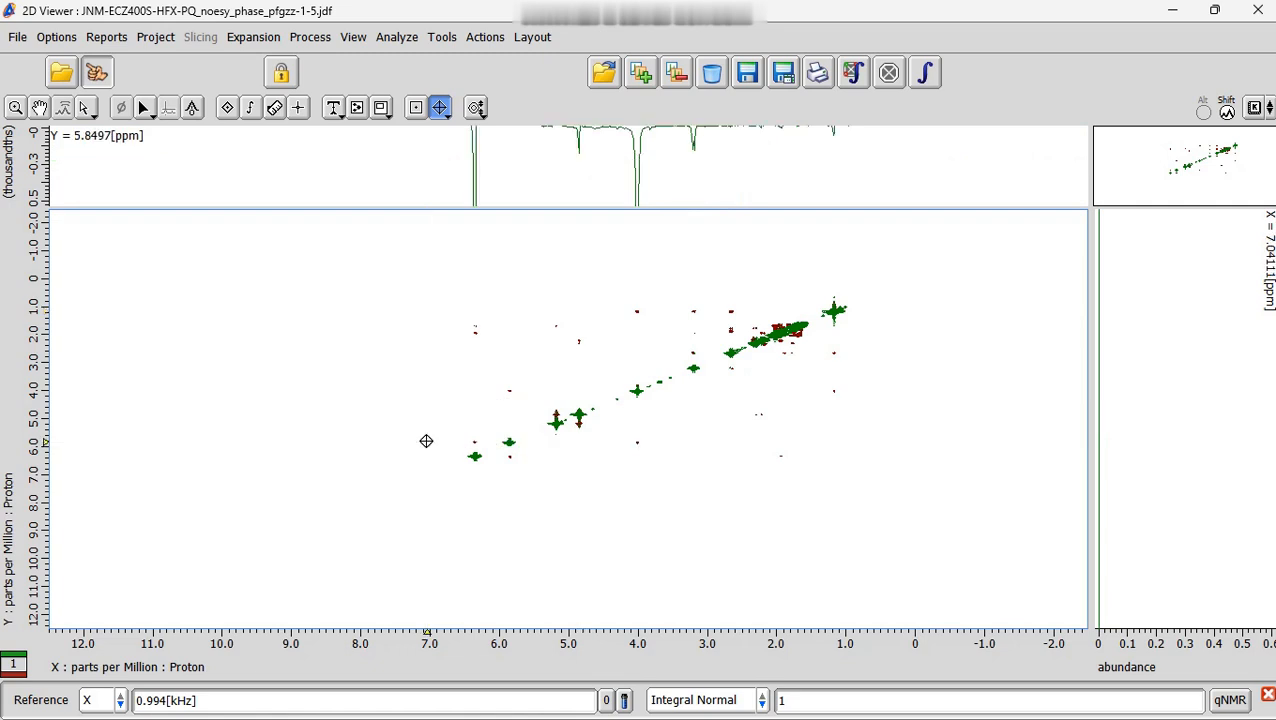
left_click(487, 177)
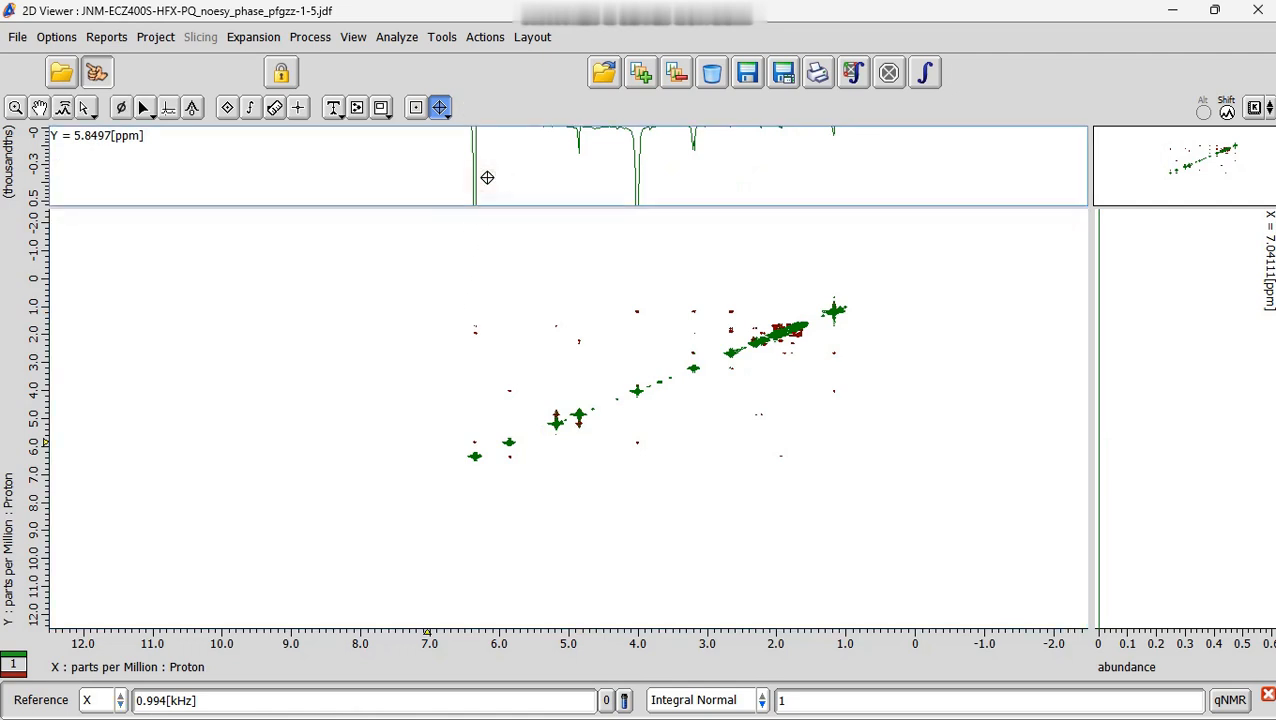
key("Home")
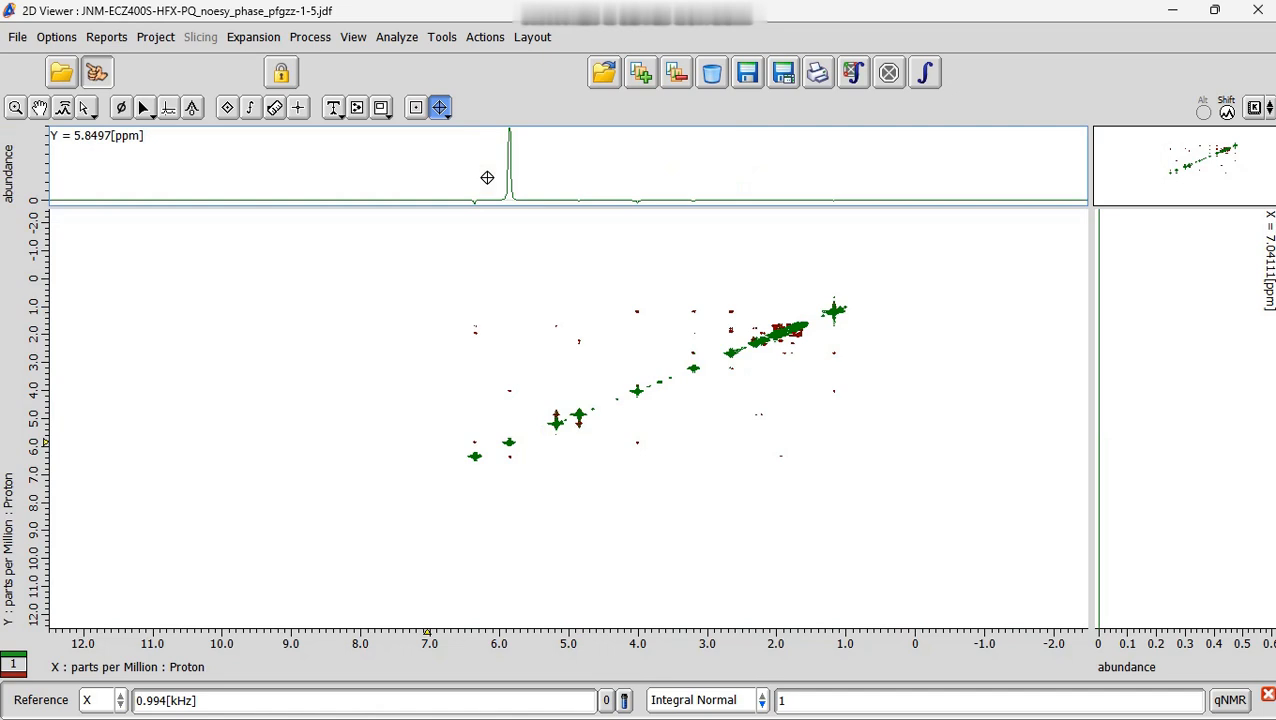
left_click(17, 110)
left_click_drag(34, 172, 36, 216)
left_click_drag(37, 156, 32, 192)
left_click_drag(35, 148, 33, 197)
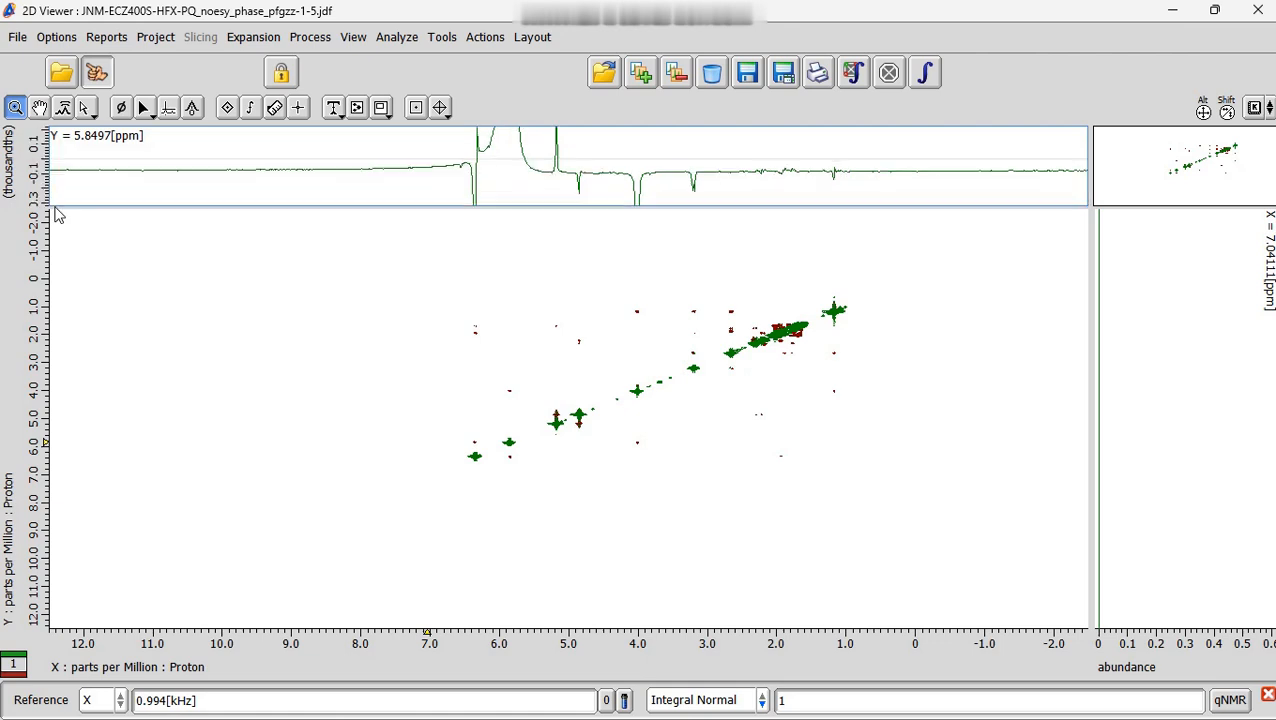
- Adjust the first-order phase of the 5.85 ppm X slice to 3.87 degrees and apply it to the 2D data
left_click(121, 108)
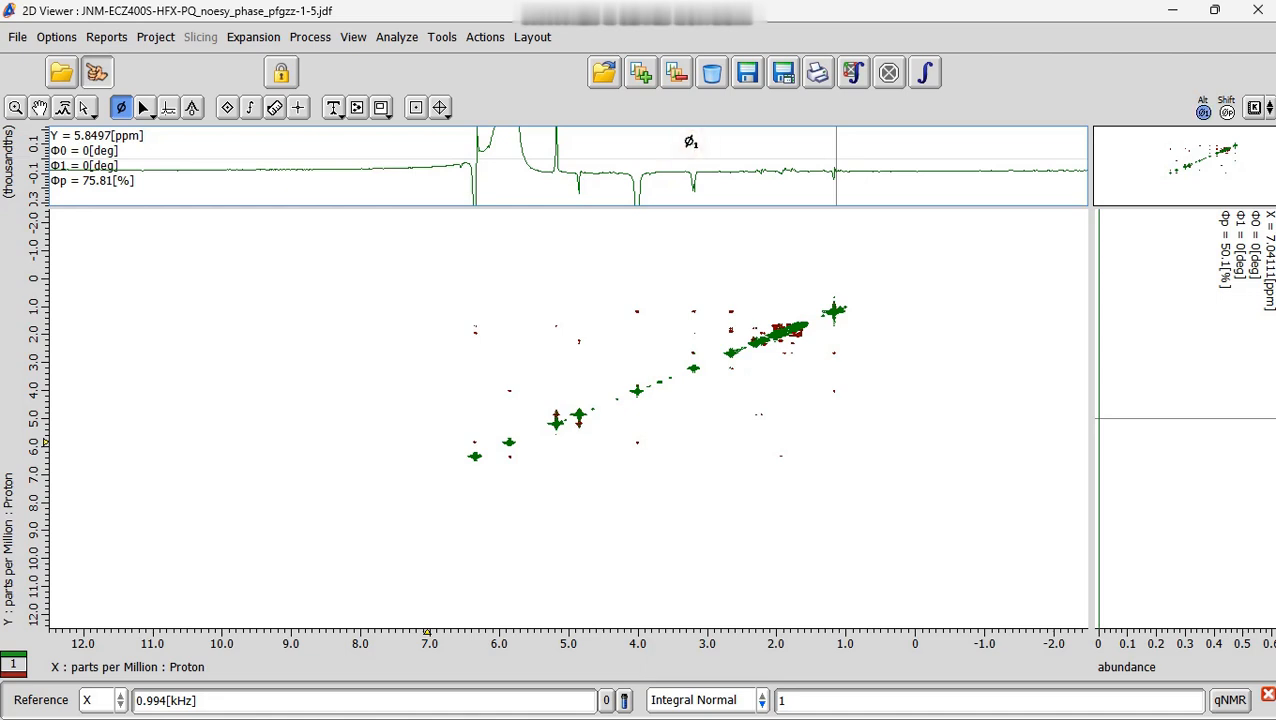
left_click_drag(690, 142, 712, 143)
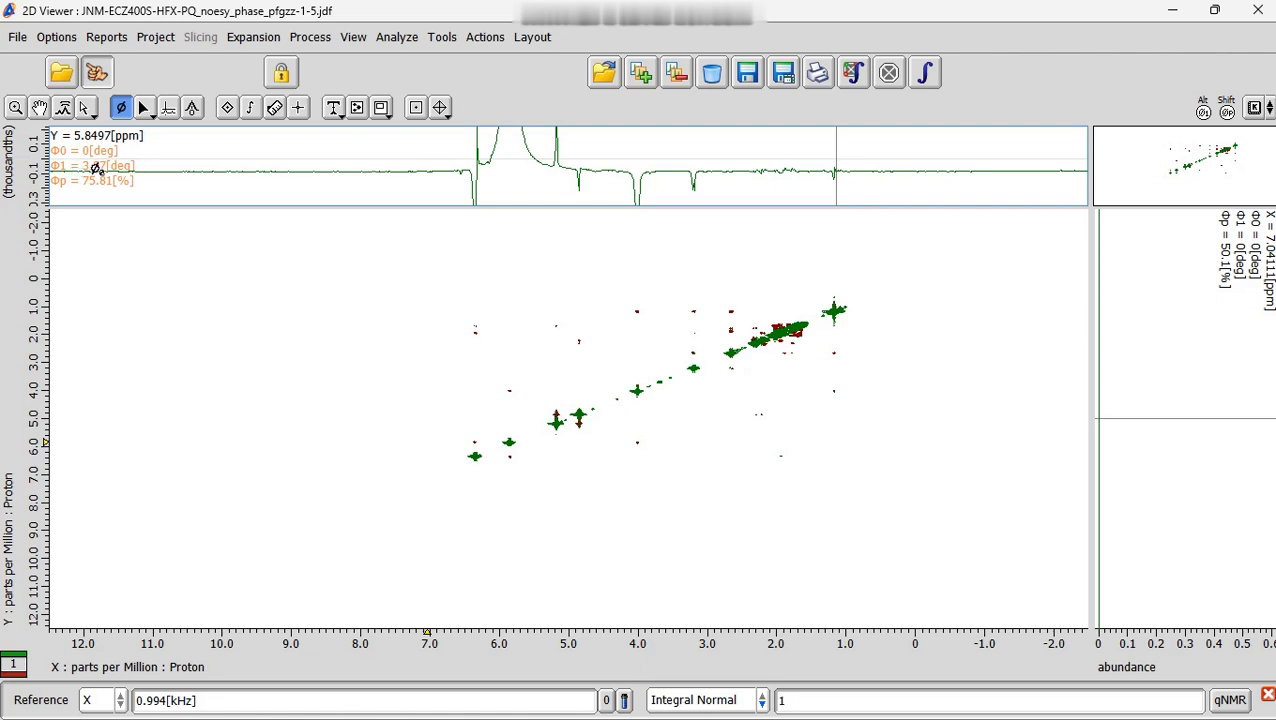
left_click(220, 167)
right_click(219, 169)
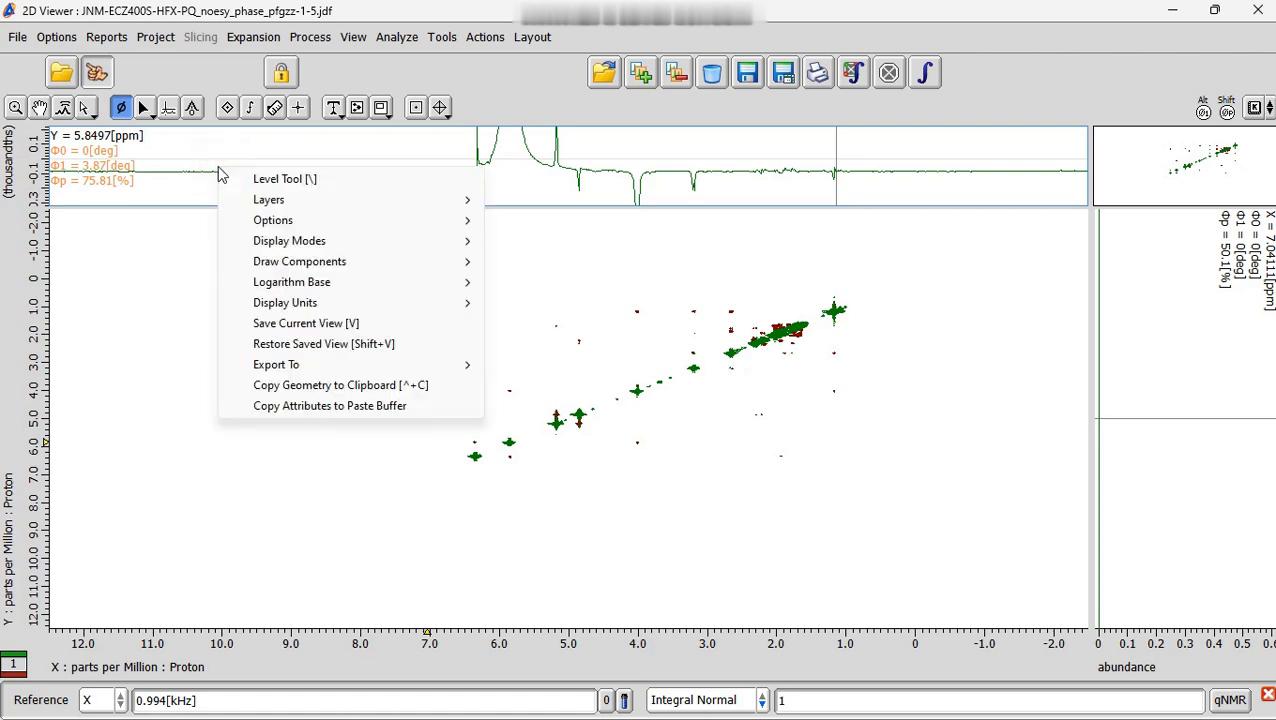
left_click(191, 162)
middle_click(191, 162)
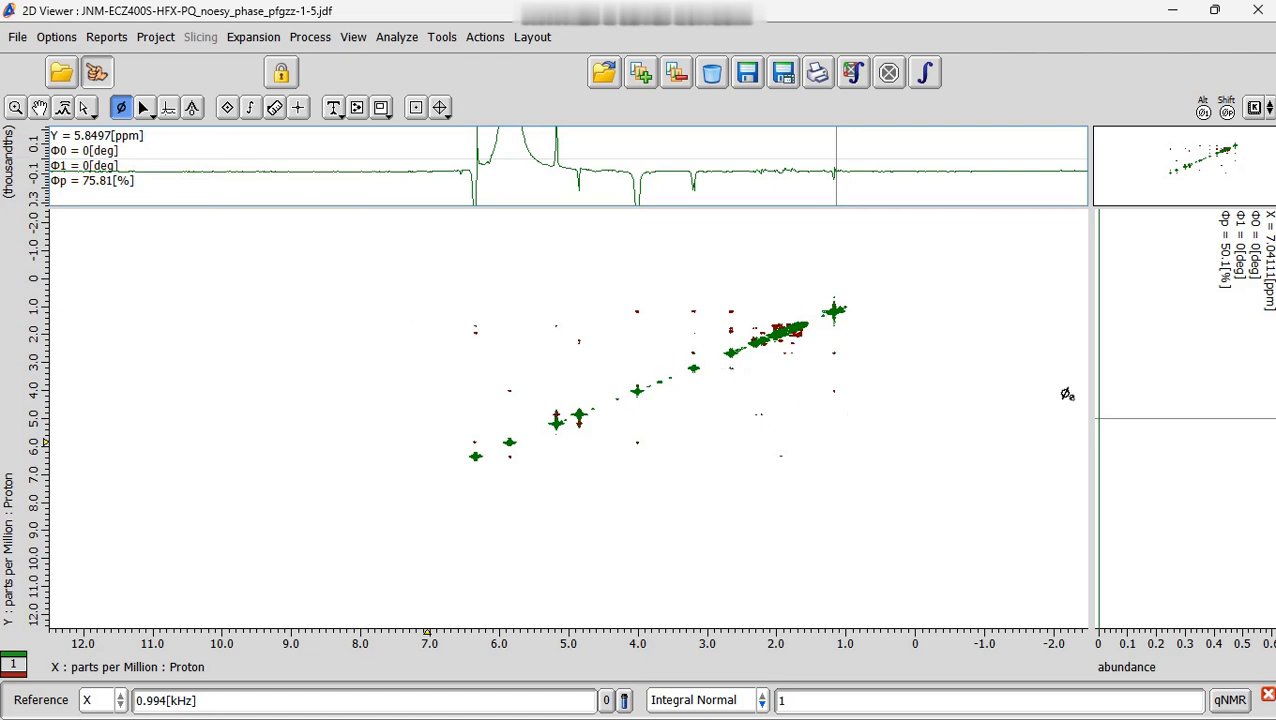
- Extract the Y slice at X about 1.16 ppm and magnify its intensity scale around the baseline
left_click(441, 108)
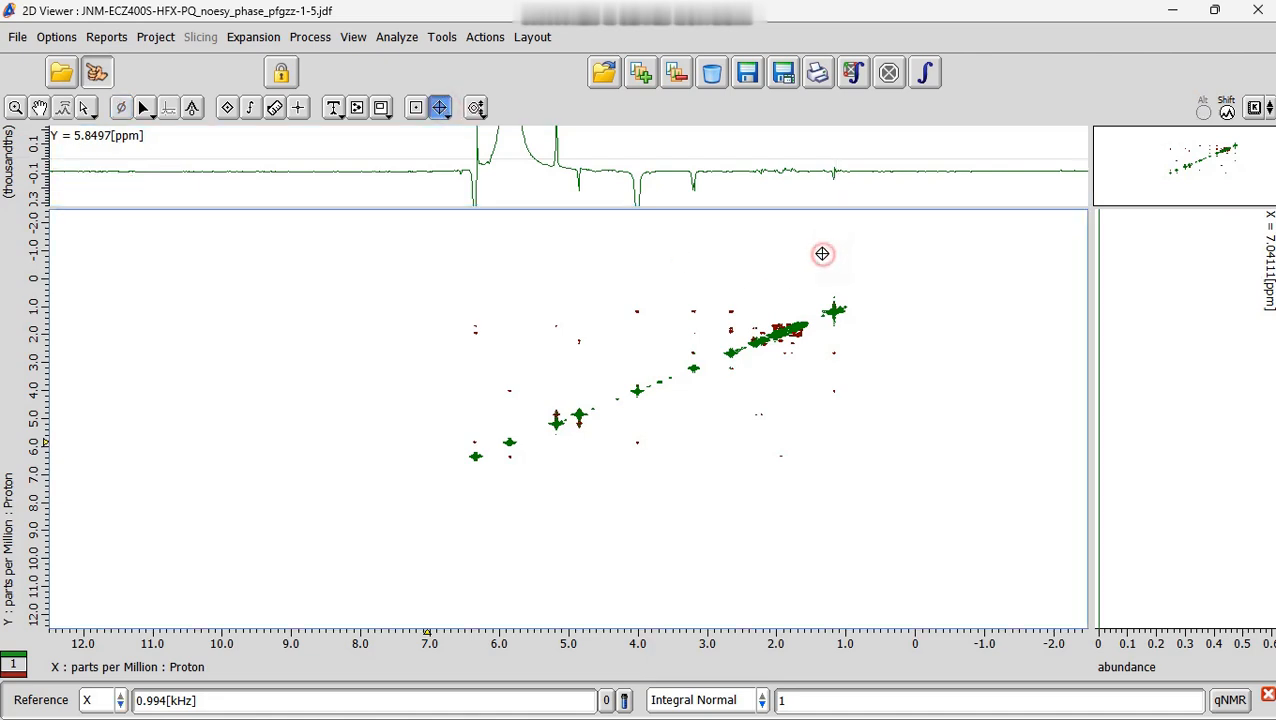
left_click_drag(823, 254, 833, 260)
left_click(1170, 345)
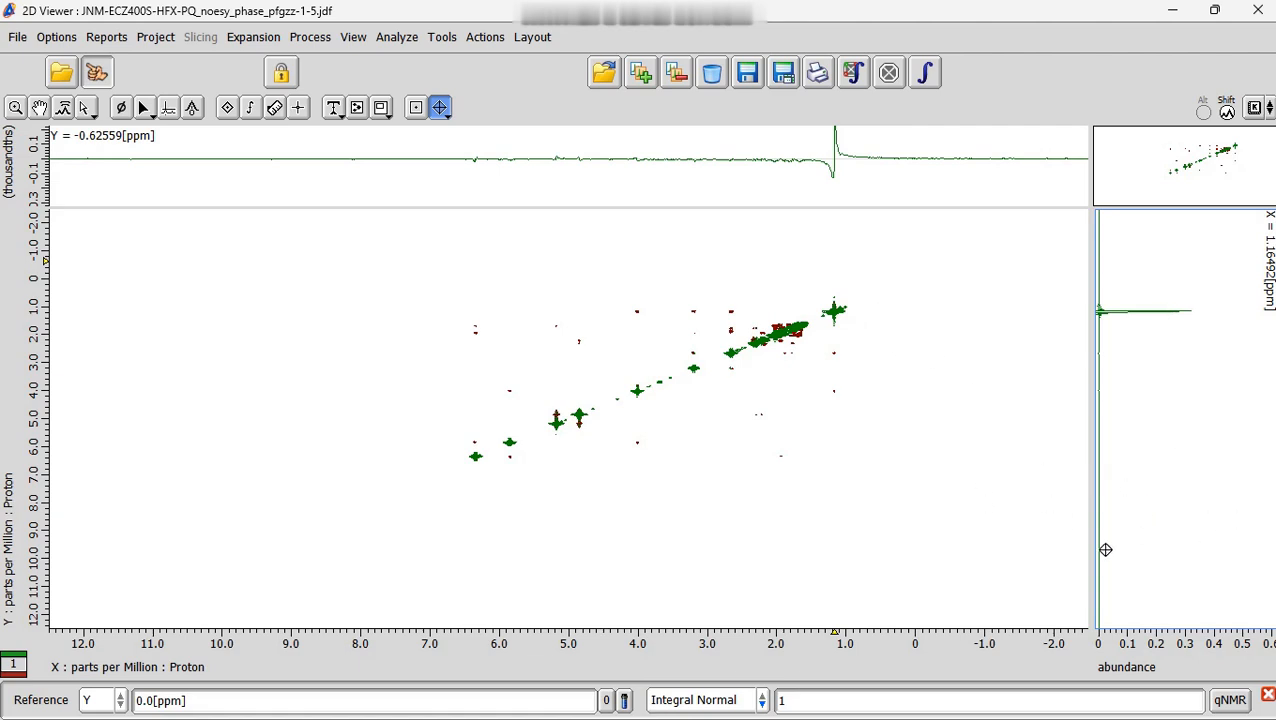
left_click(16, 106)
left_click_drag(1140, 648, 1057, 626)
left_click_drag(1186, 652, 1082, 608)
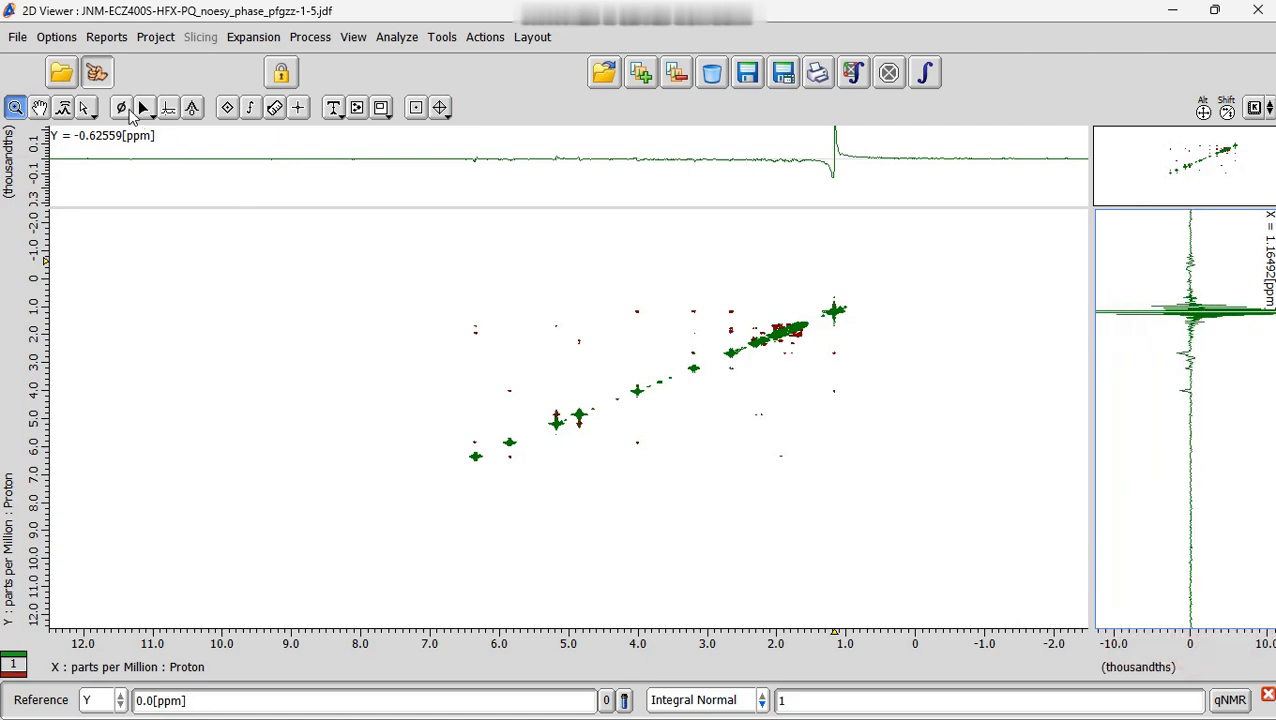
- Set the Y slice's phase pivot to 76.13% on the strong peak, adjust the zero-order phase to 0.63 degrees, and apply it to the 2D data
left_click(122, 108)
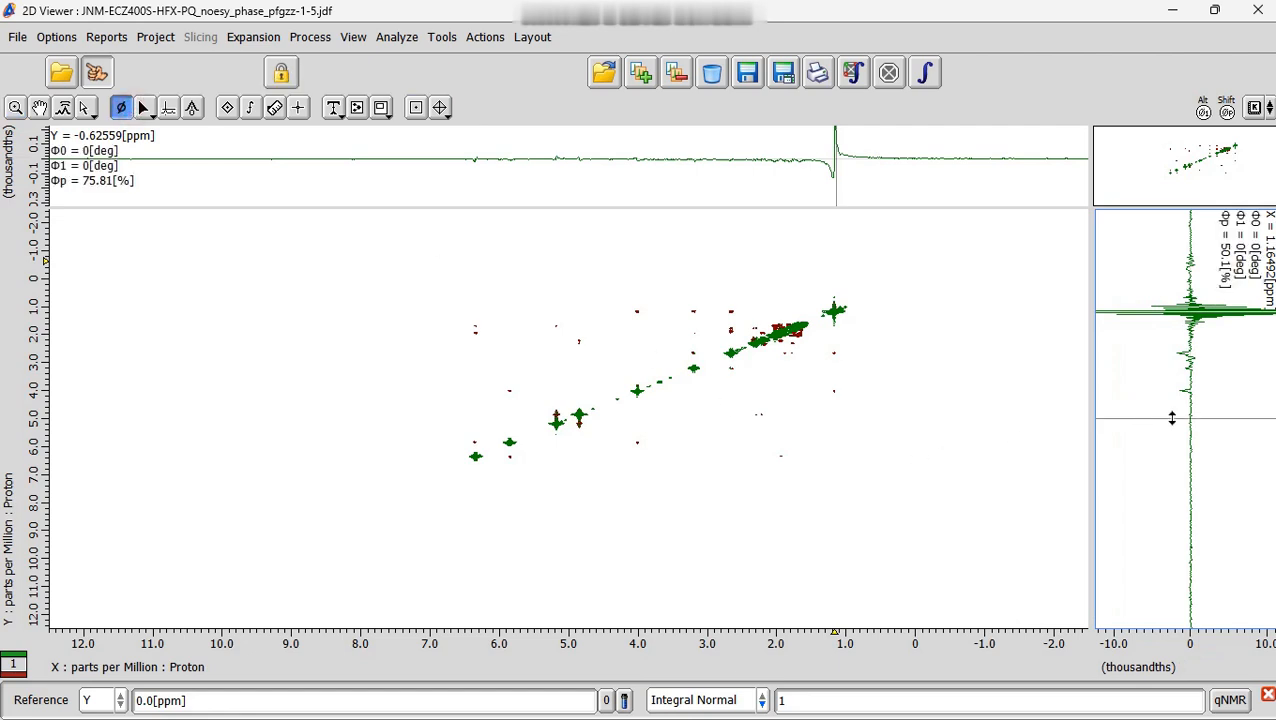
mouse_move(1167, 420)
left_mouse_down()
mouse_move(1163, 310)
mouse_move(1166, 349)
left_mouse_up()
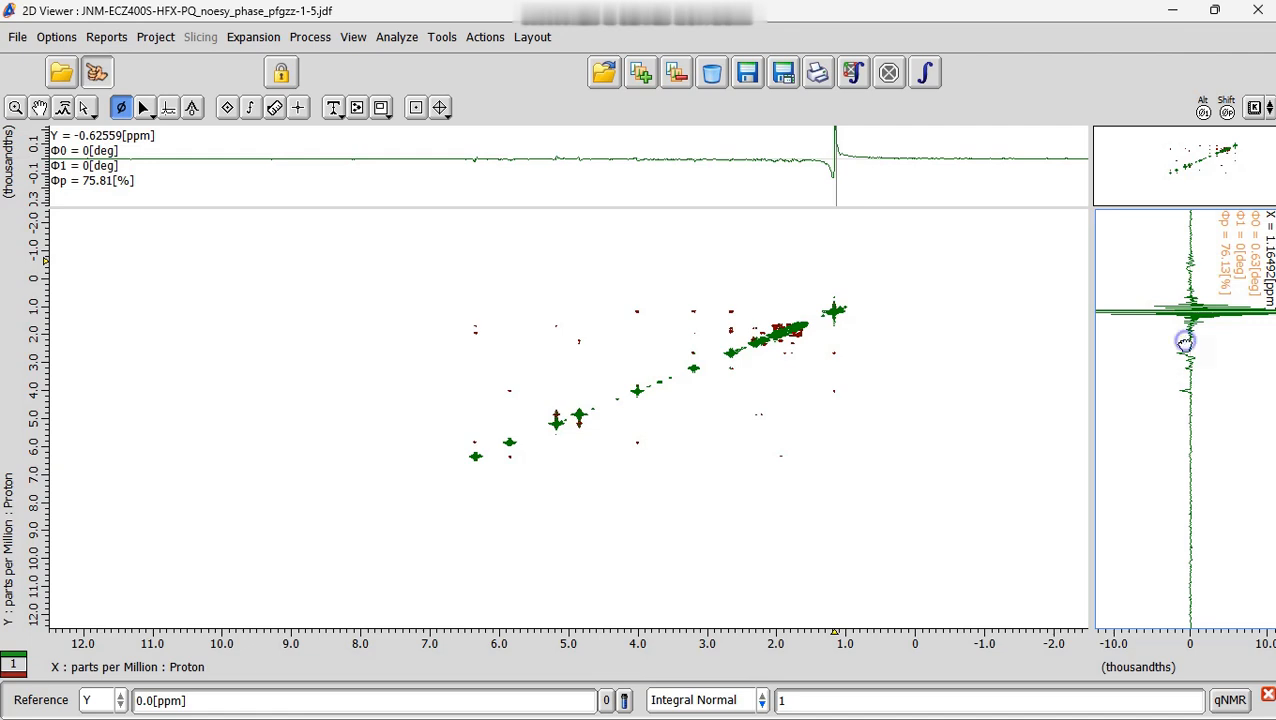
right_click(1186, 342)
left_click(1124, 270)
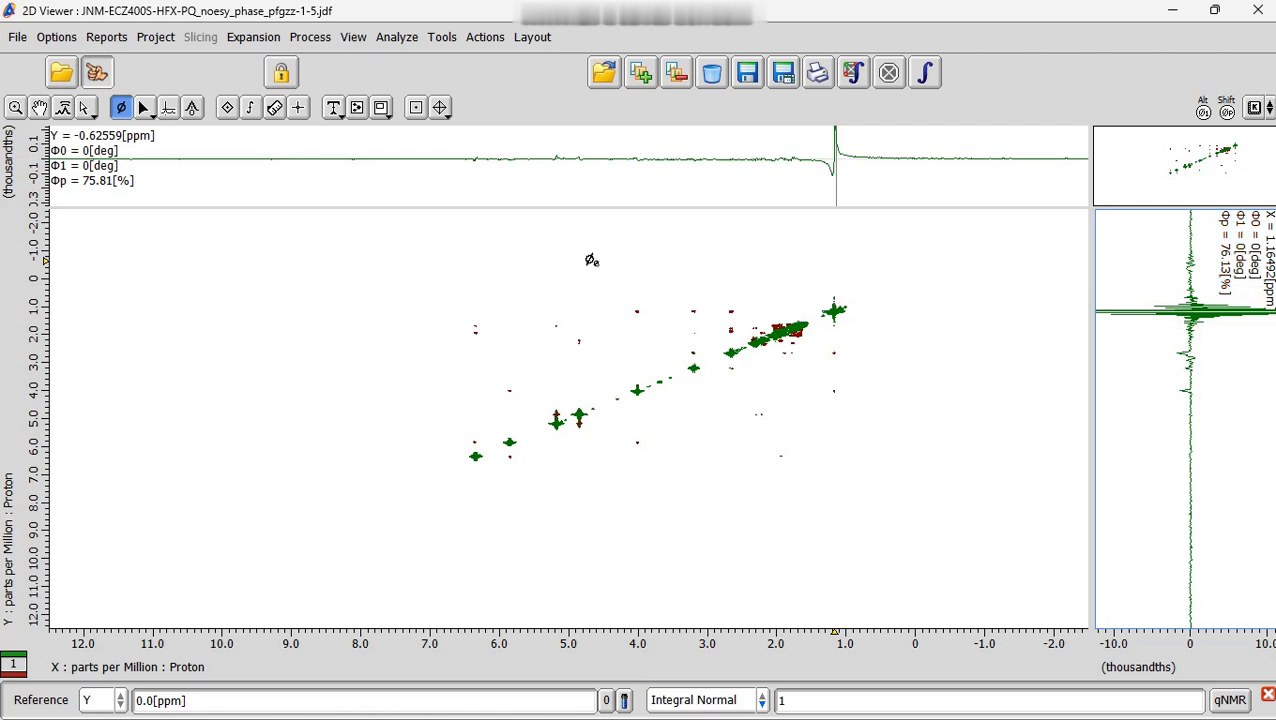
- Extract the Y slice at X about 6.35 ppm and make it the active view
left_click(440, 108)
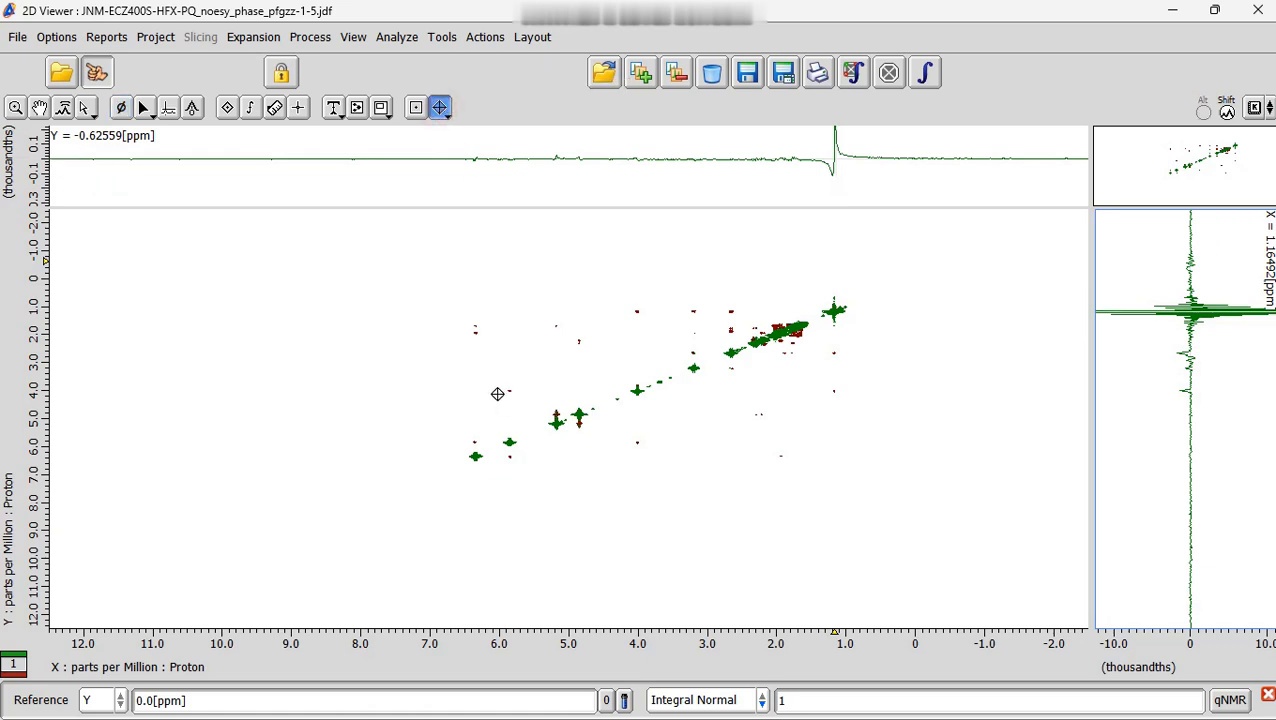
left_click(468, 382)
left_click_drag(481, 381, 474, 385)
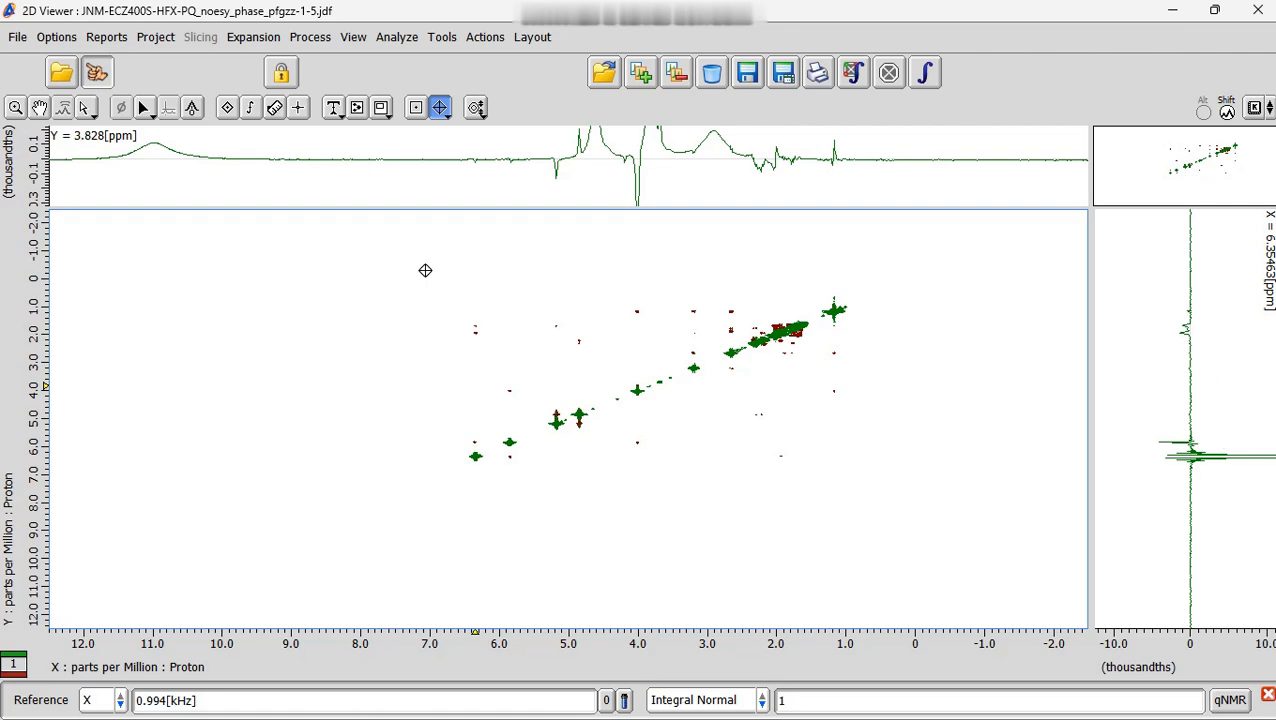
left_click(1134, 380)
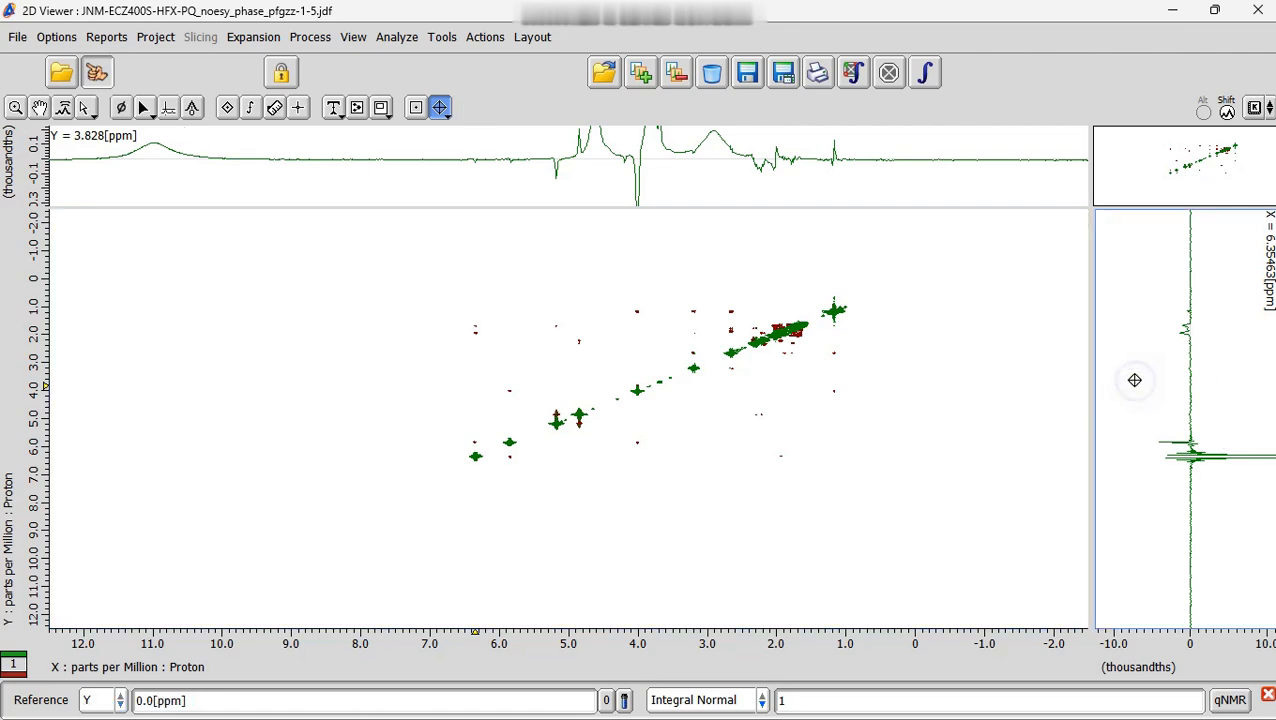
- Adjust the first-order phase of the Y slice to 0.73 degrees and apply it to the 2D data
left_click(120, 107)
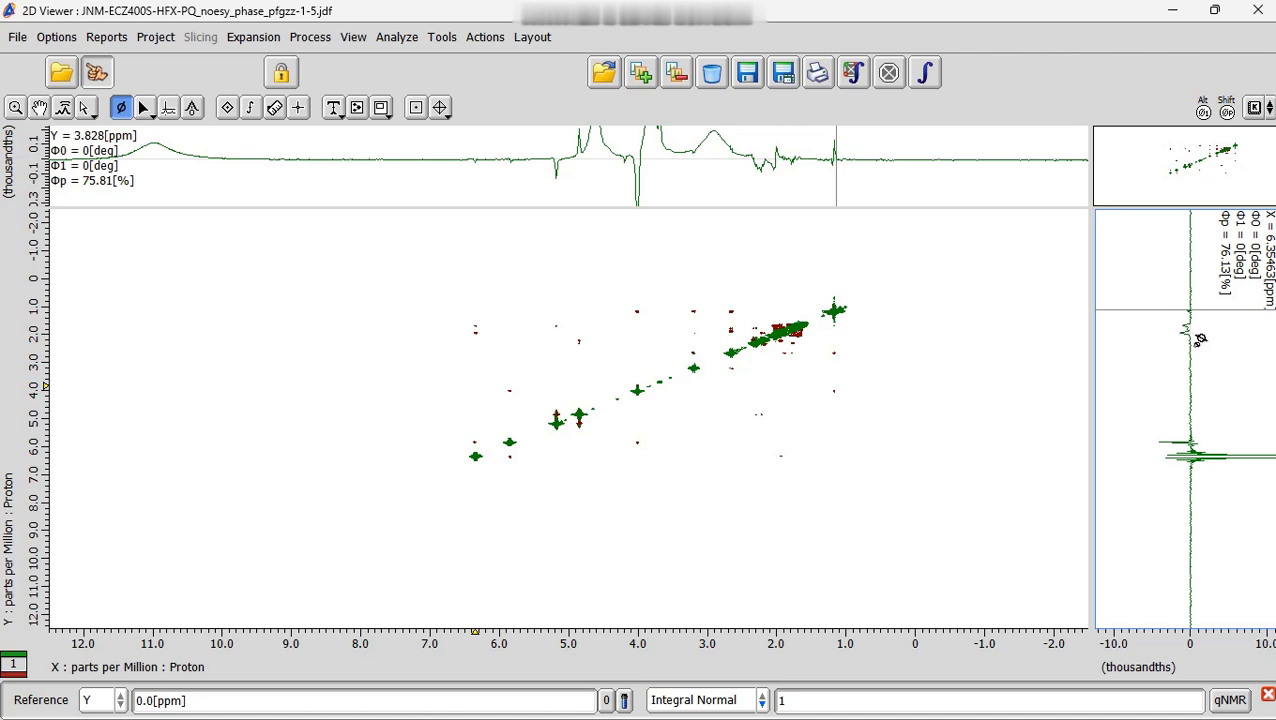
key("alt")
mouse_move(1165, 395)
left_mouse_down()
mouse_move(1156, 378)
mouse_move(1165, 393)
left_mouse_up()
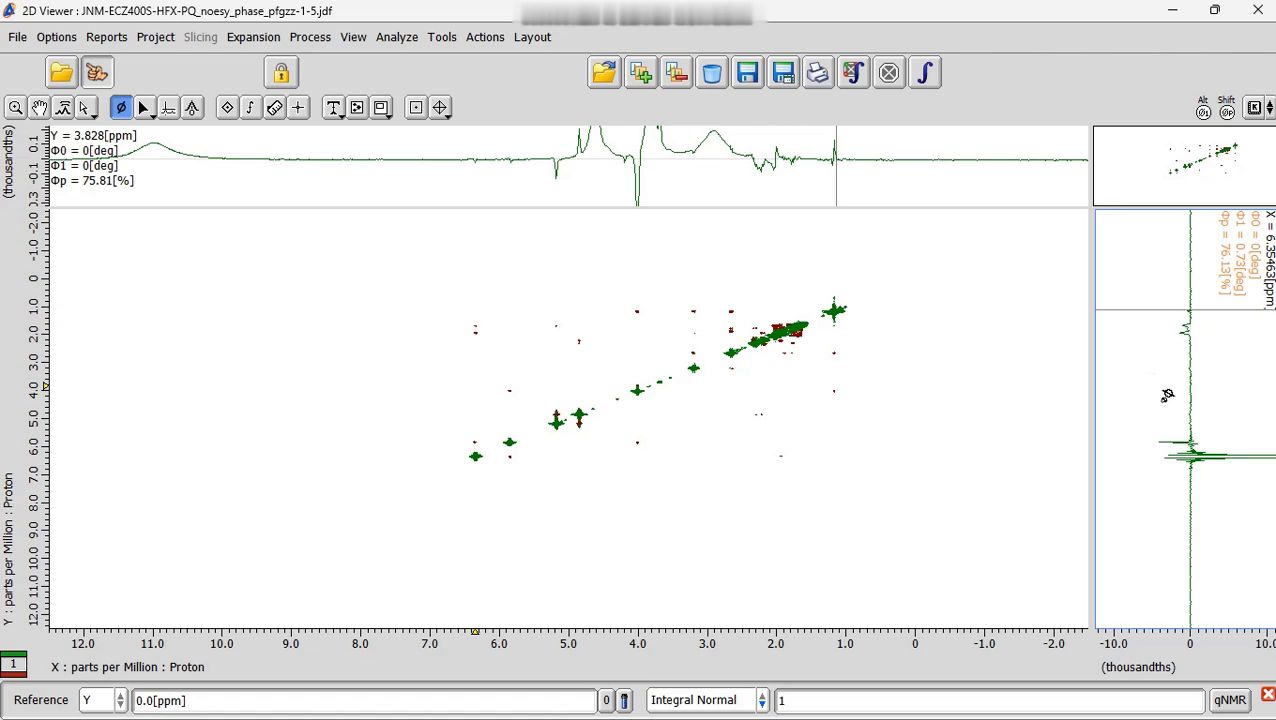
left_click(1166, 393)
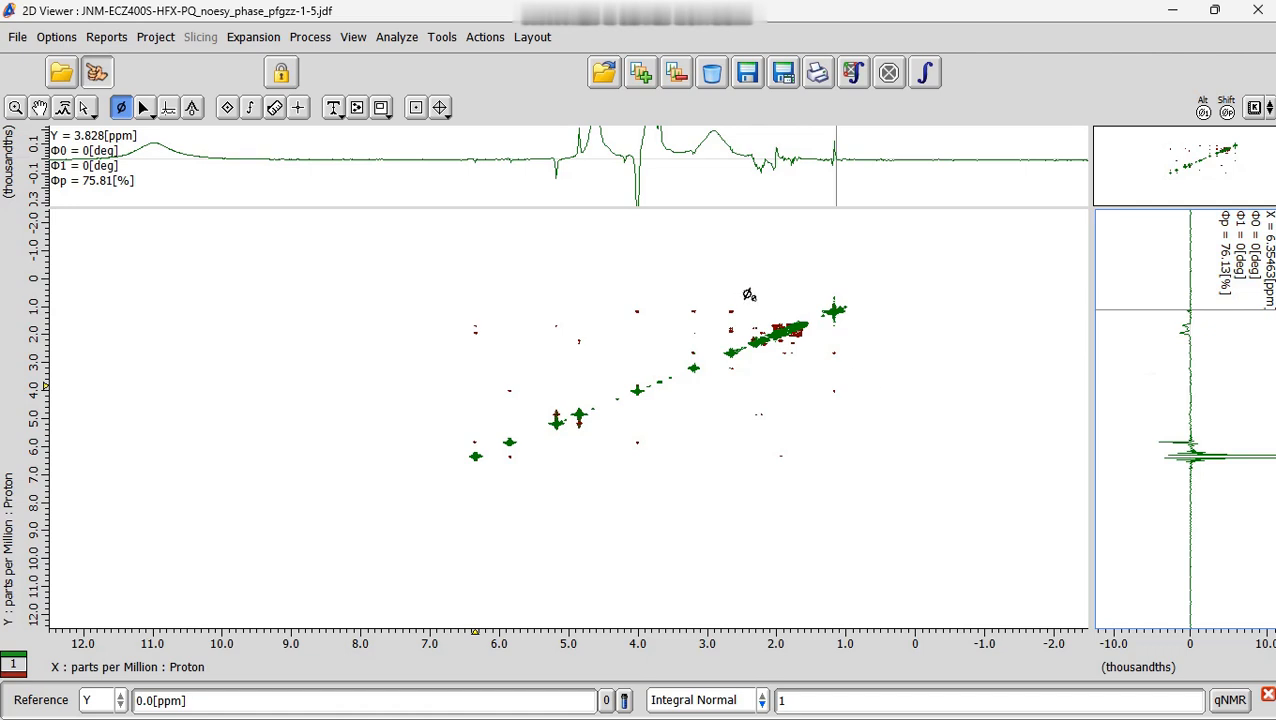
- Switch the 1D views of the NOESY spectrum to X Projection and Y Projection
left_click(533, 40)
mouse_move(541, 68)
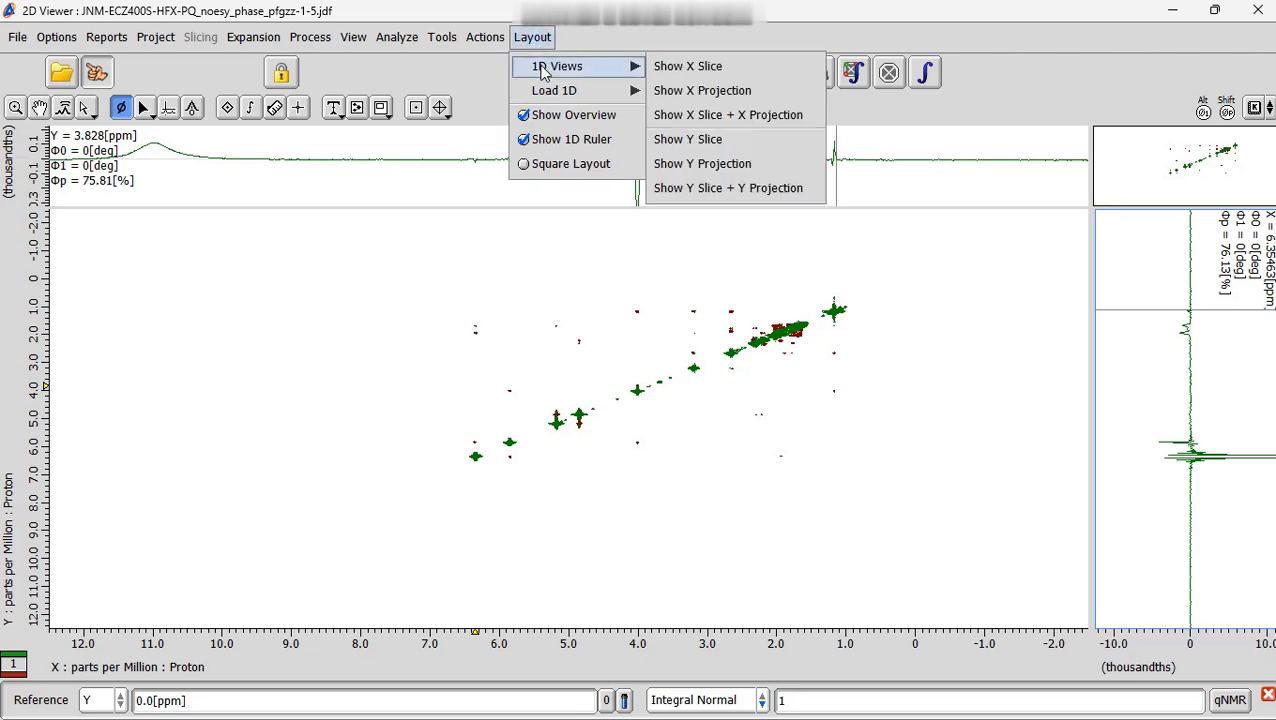
left_click(705, 92)
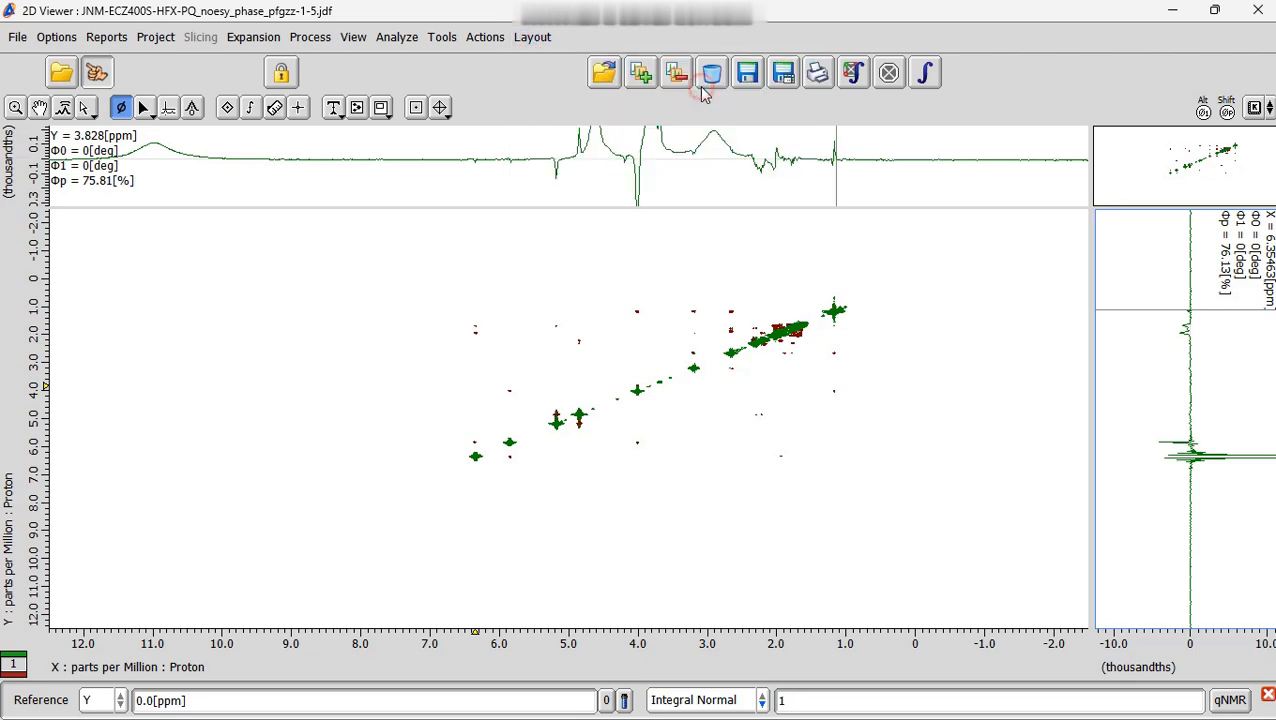
left_click(531, 37)
mouse_move(548, 70)
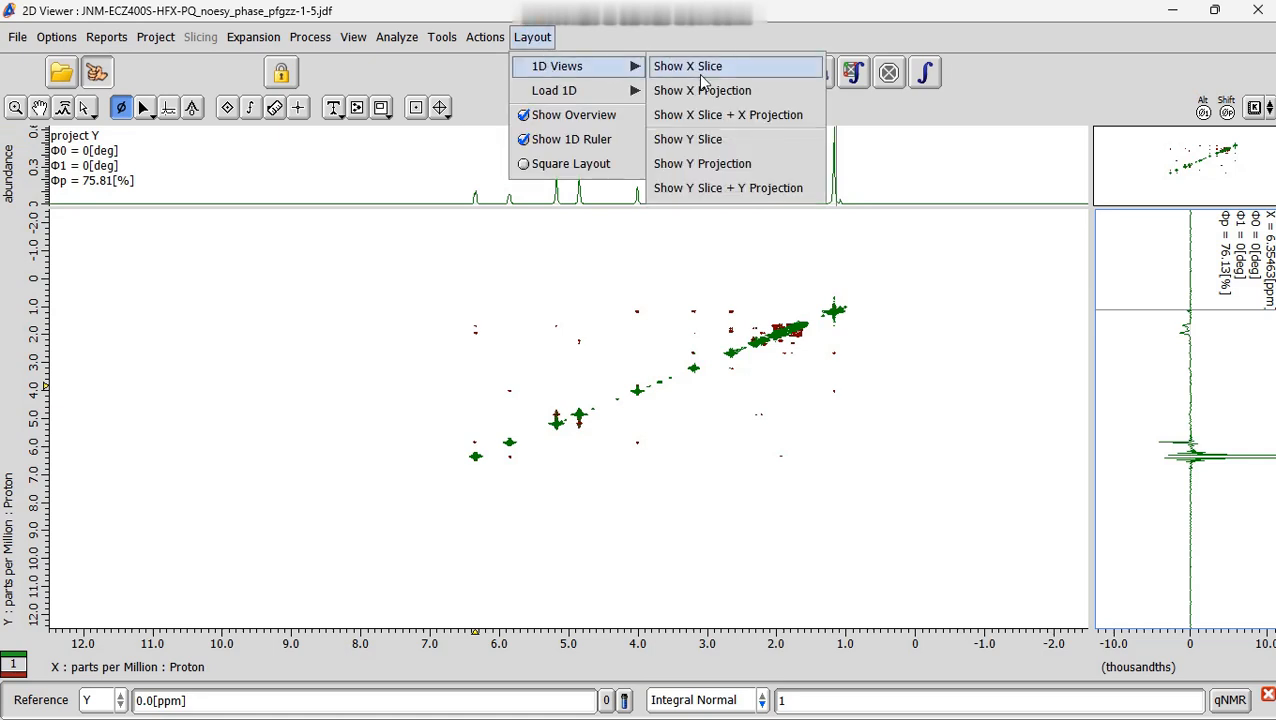
left_click(701, 164)
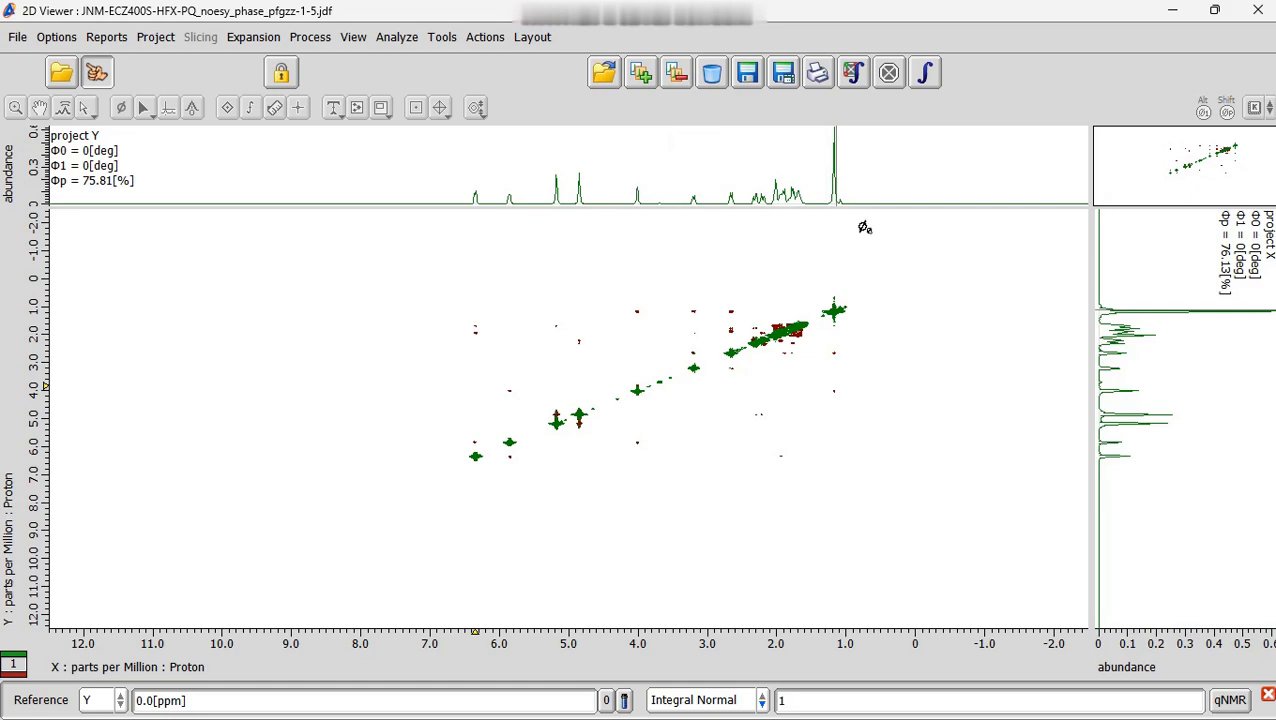
- Restore the 2D Viewer beside the proton spectrum and open Copy Ruler Reference, placed clear of the 1.2 ppm proton peak
double_click(903, 12)
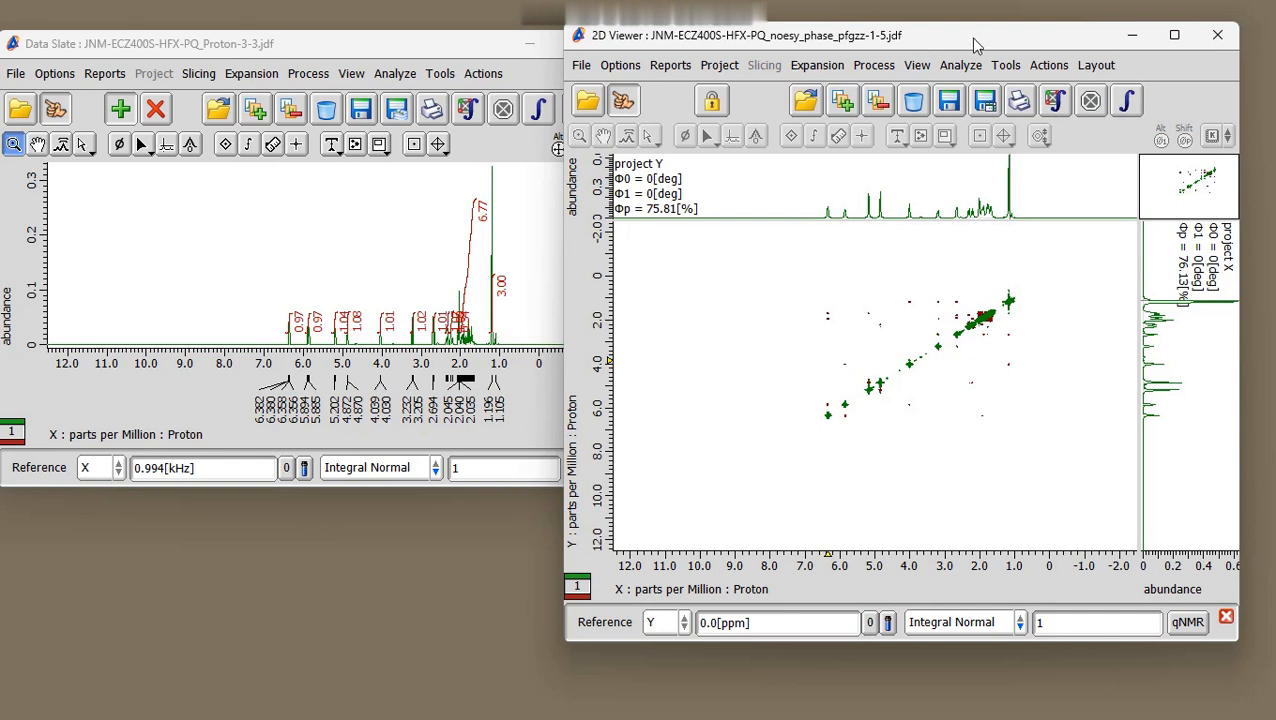
left_click(1005, 65)
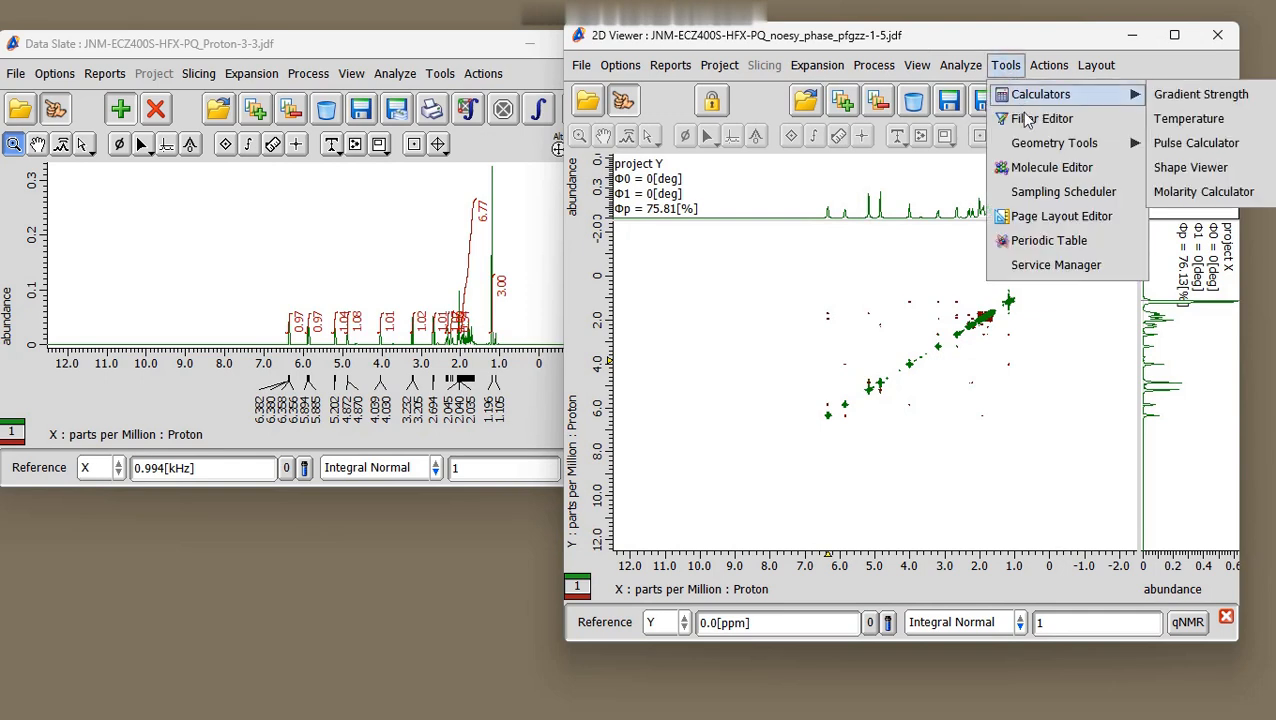
mouse_move(1037, 145)
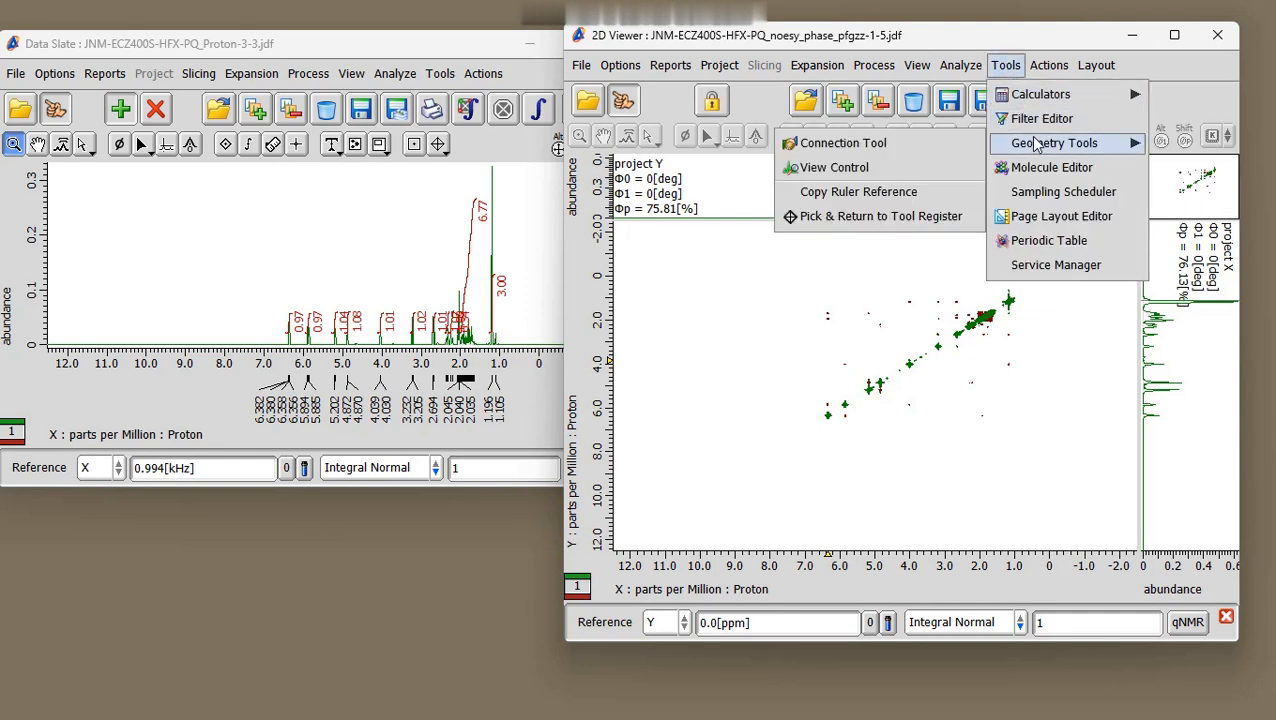
left_click(908, 194)
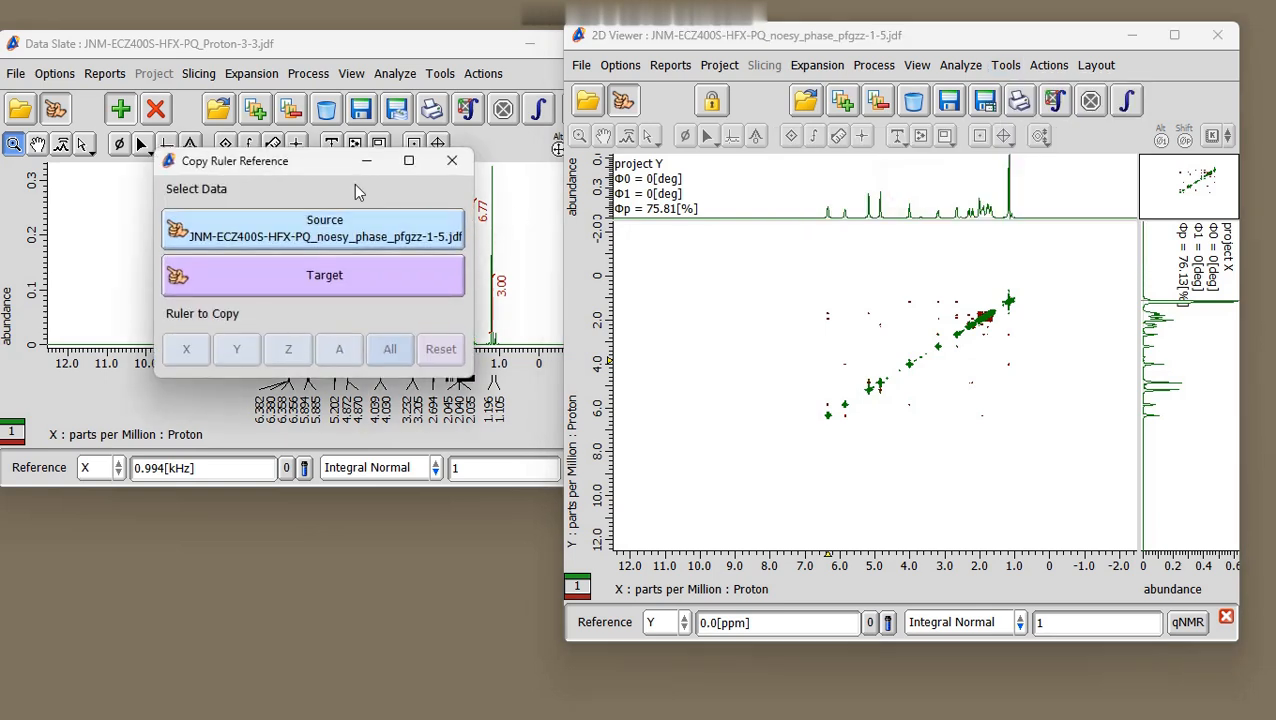
left_click_drag(304, 172, 244, 298)
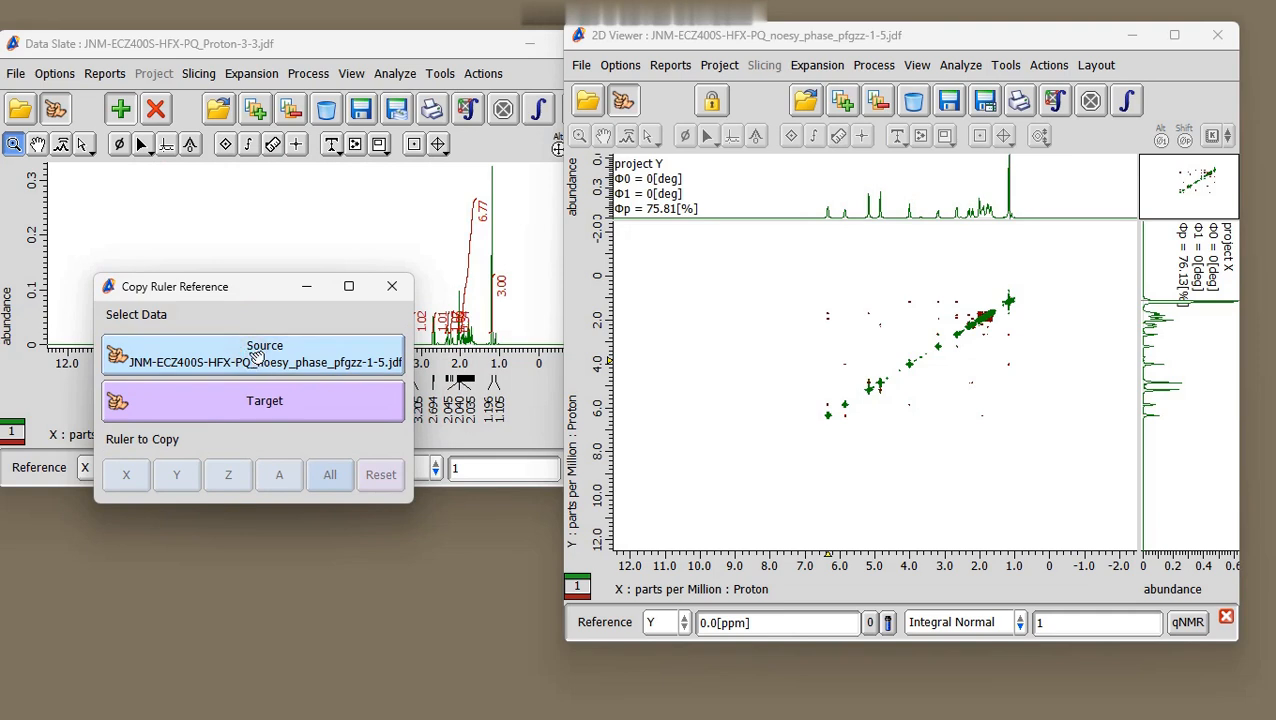
- Copy the ruler reference from the Proton-3-3 spectrum to the X and Y rulers of the NOESY spectrum
left_click(503, 272)
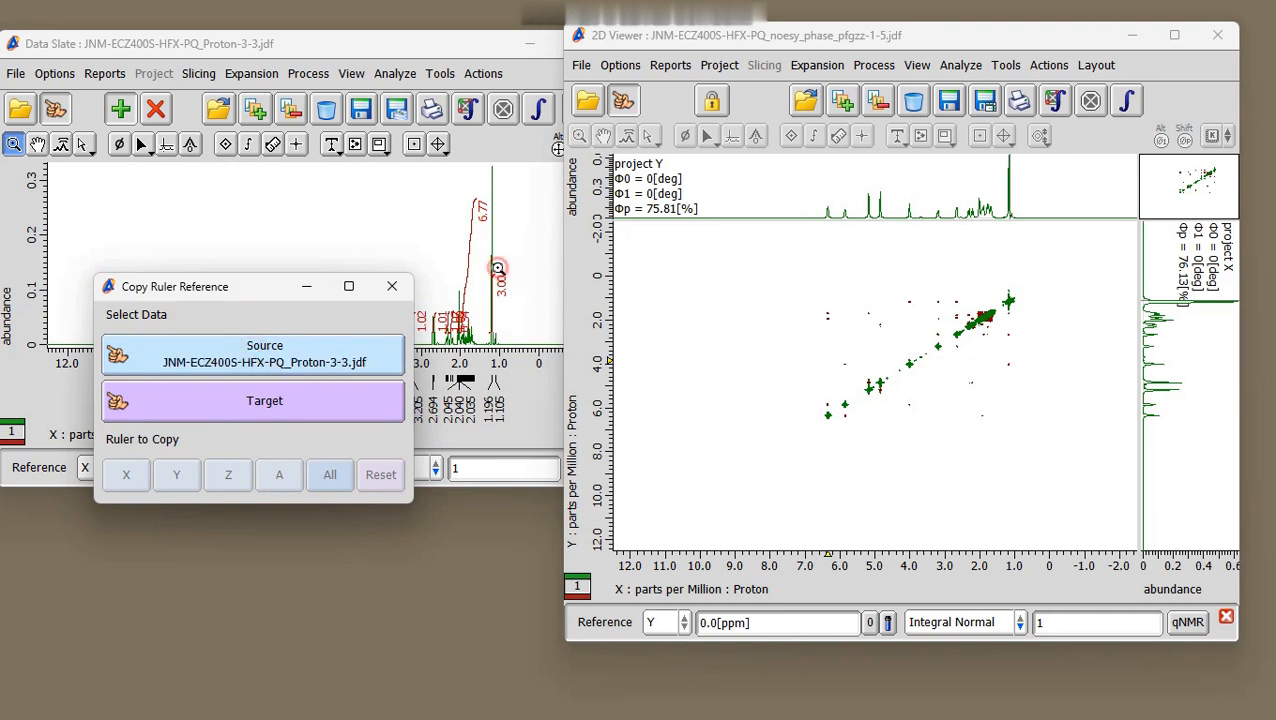
left_click(311, 394)
left_click(742, 371)
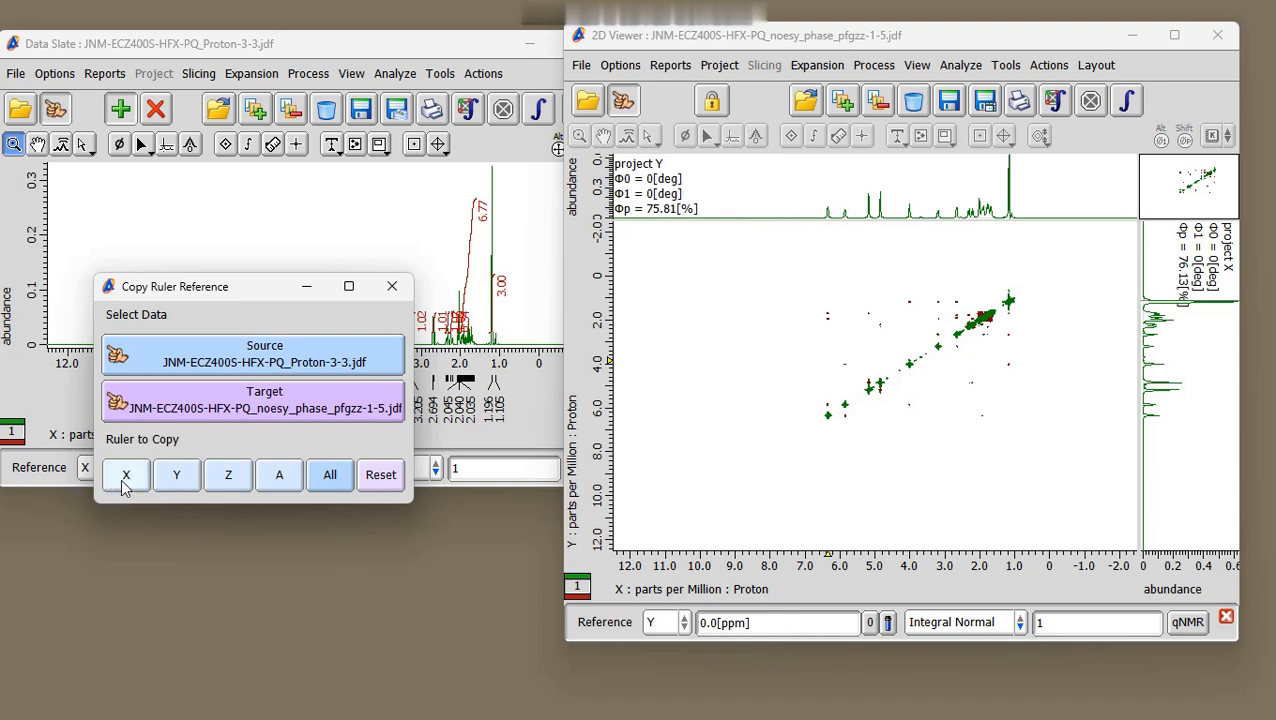
left_click(176, 482)
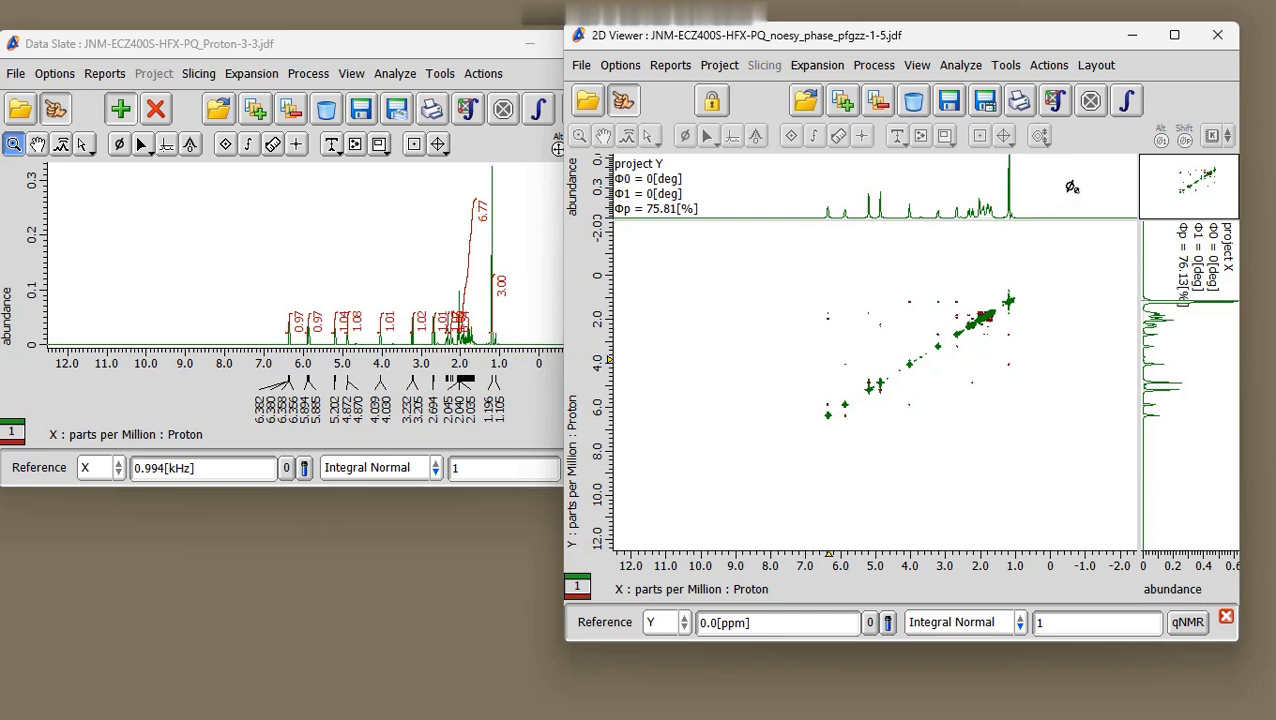
- Load the proton spectrum as both X and Y projections of the NOESY spectrum and maximize the 2D Viewer
left_click(1096, 65)
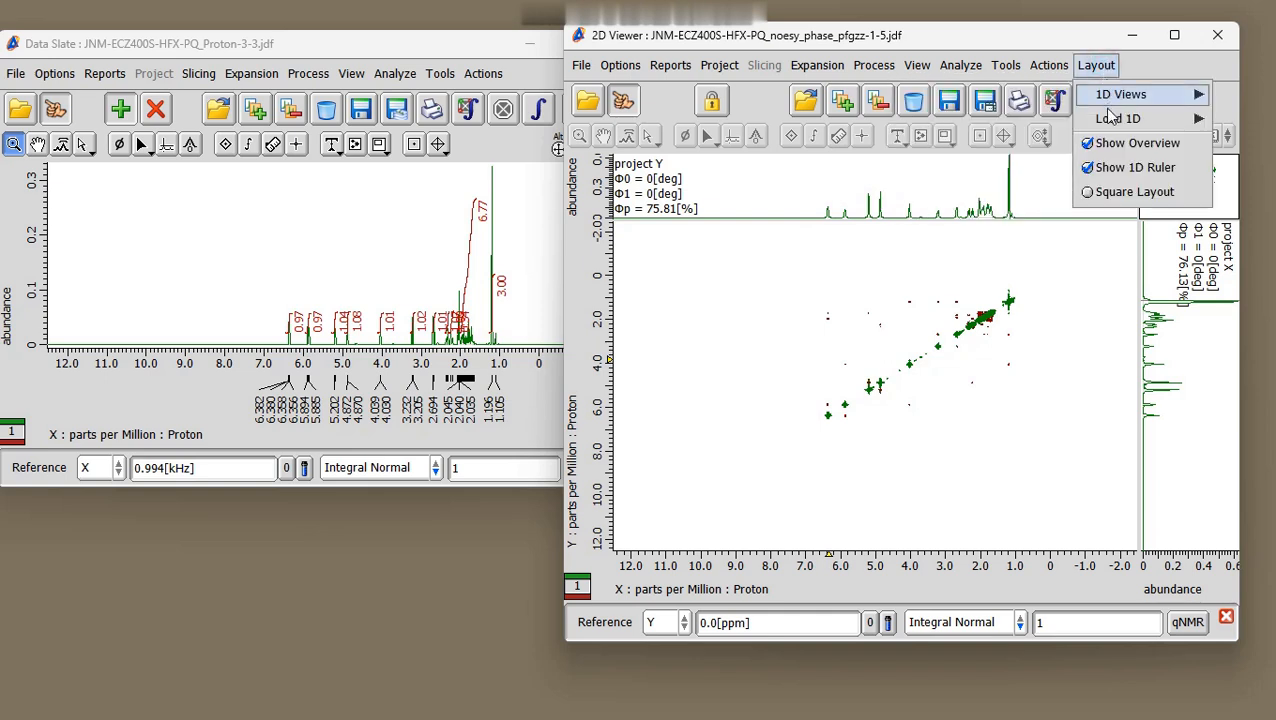
mouse_move(1110, 120)
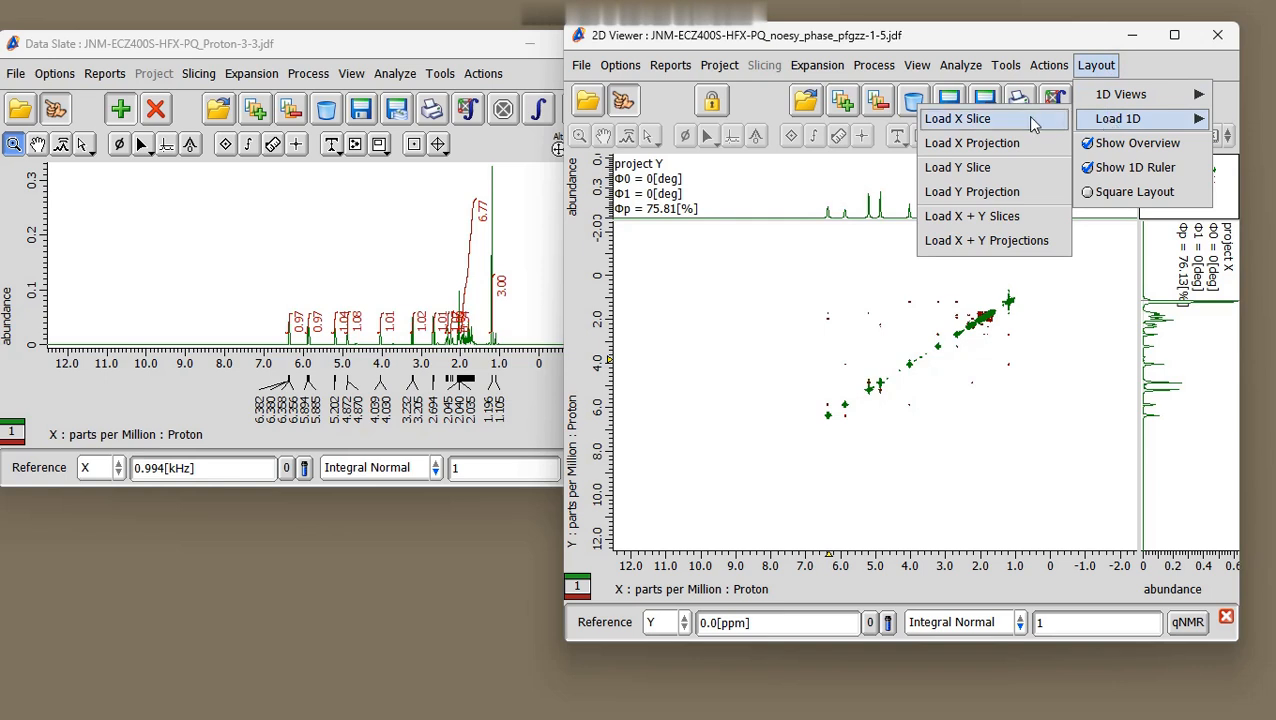
left_click(996, 243)
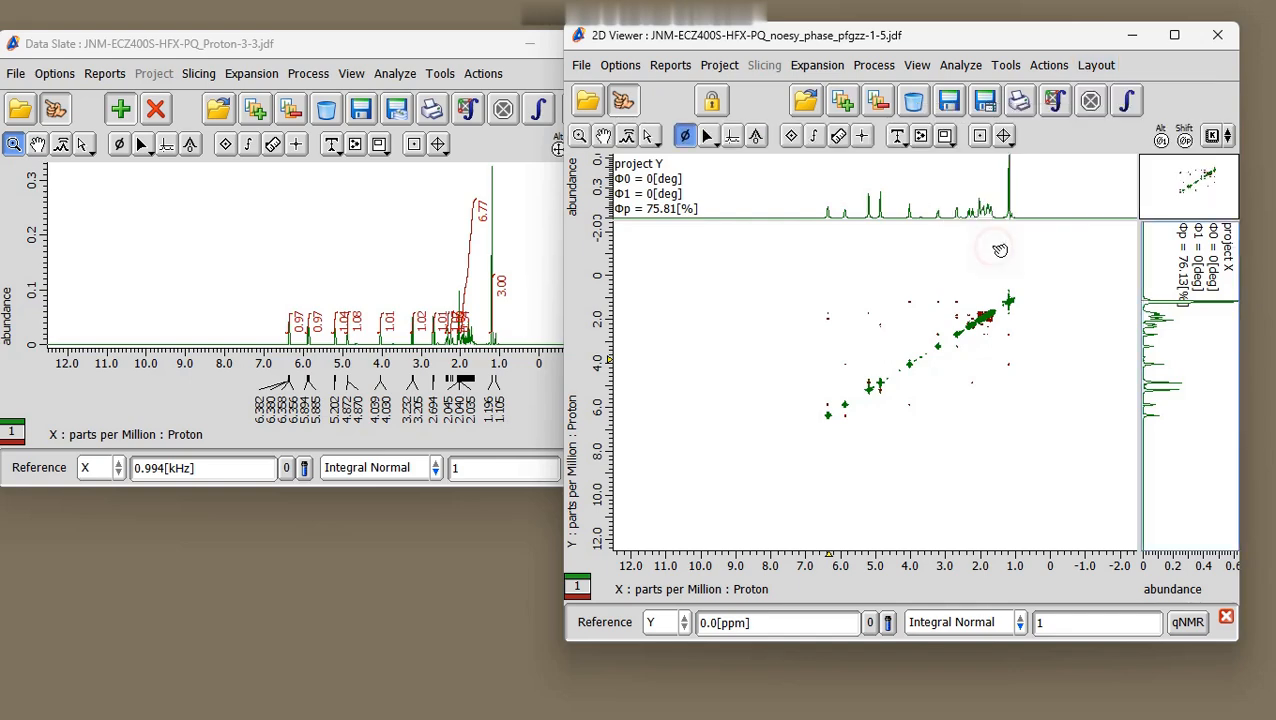
left_click(519, 277)
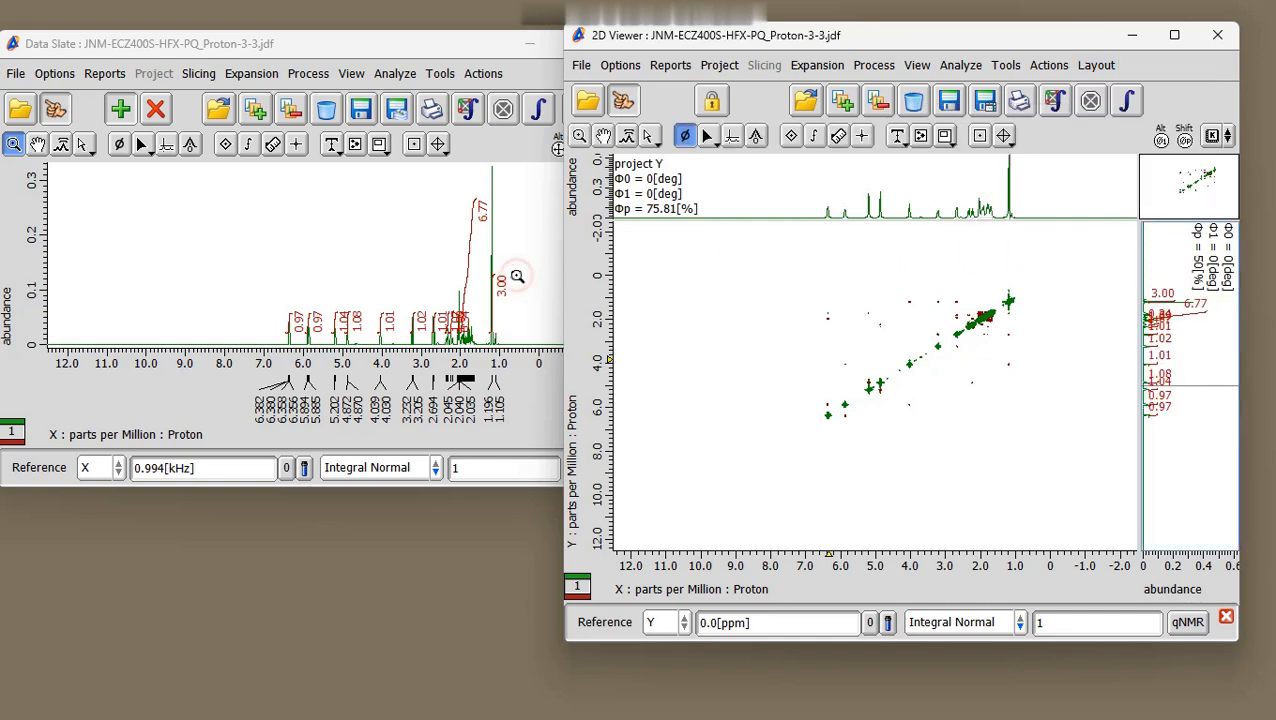
left_click(1175, 38)
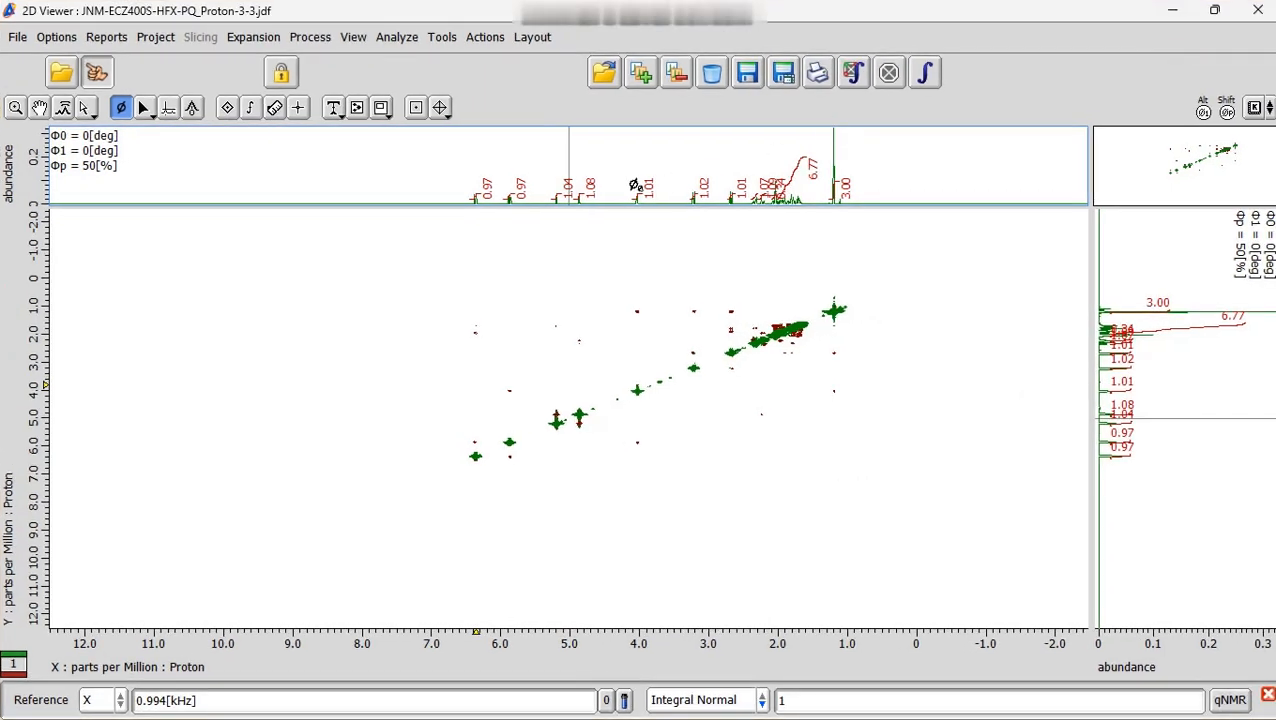
- Increase the peak height in both proton projections and shift the X projection's baseline slightly upward
left_click(773, 176)
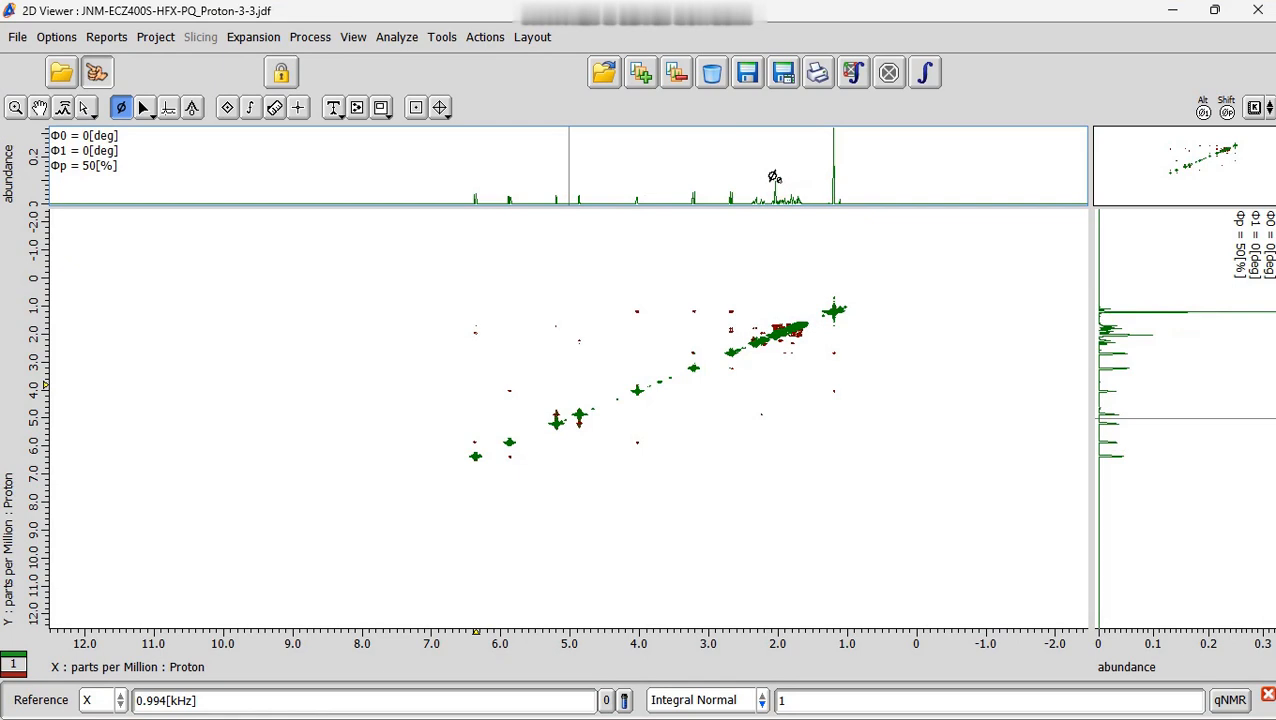
left_click(62, 107)
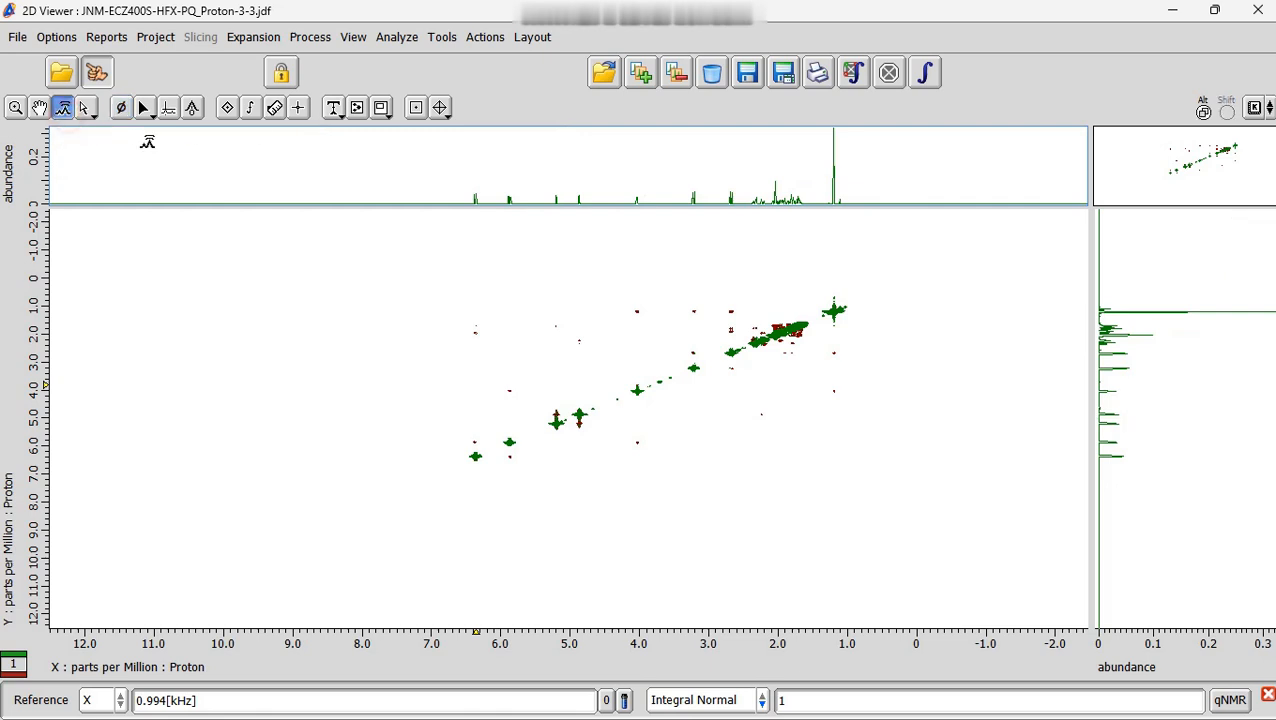
left_click_drag(256, 184, 288, 151)
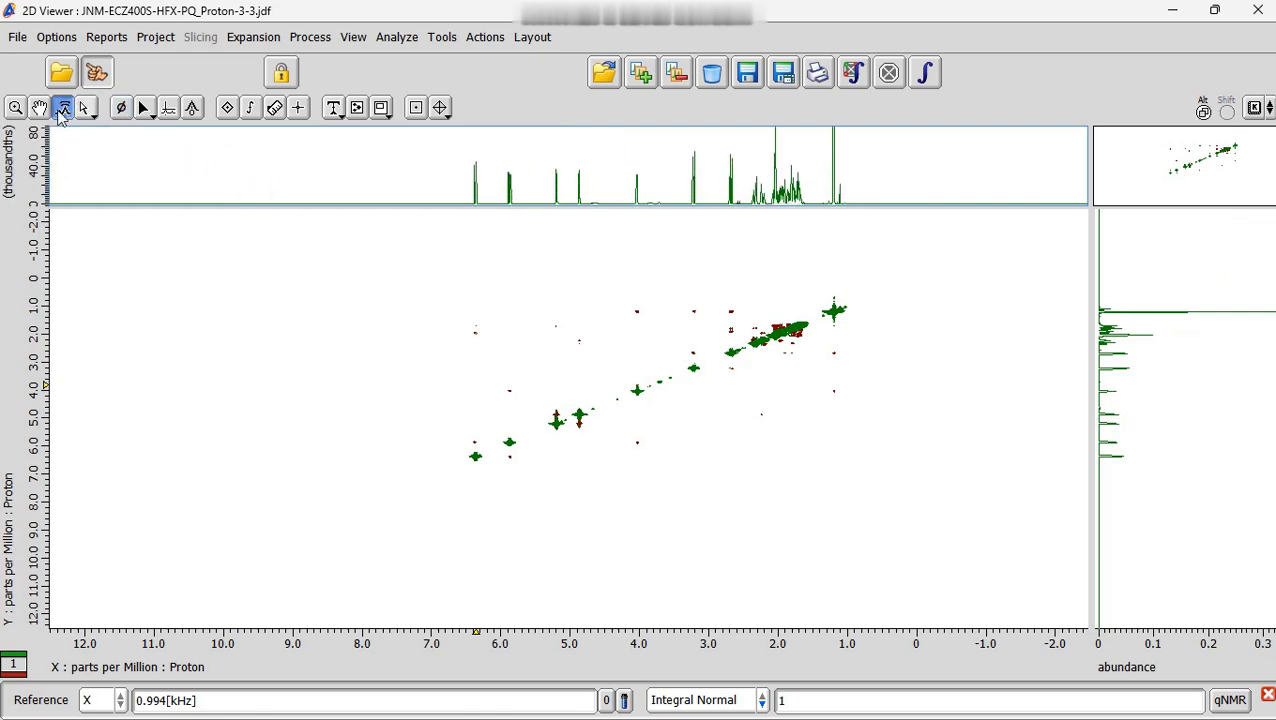
left_click(39, 107)
left_click_drag(137, 162, 141, 153)
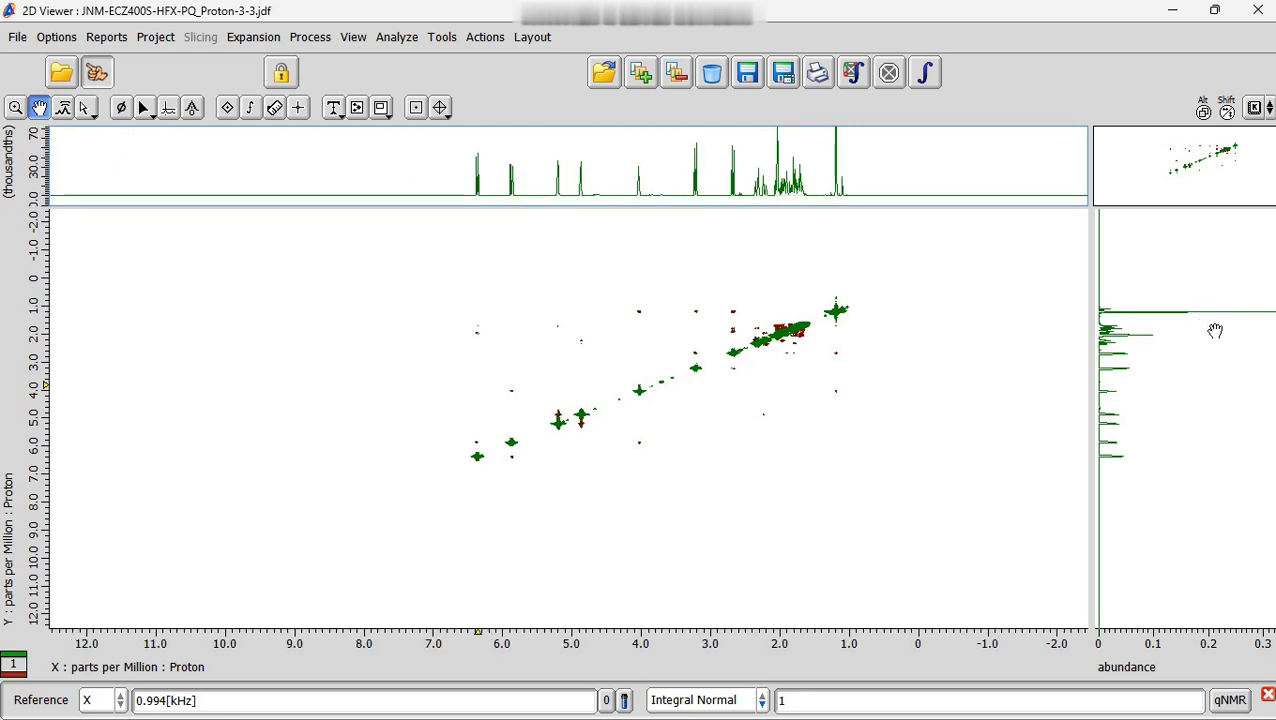
left_click(63, 107)
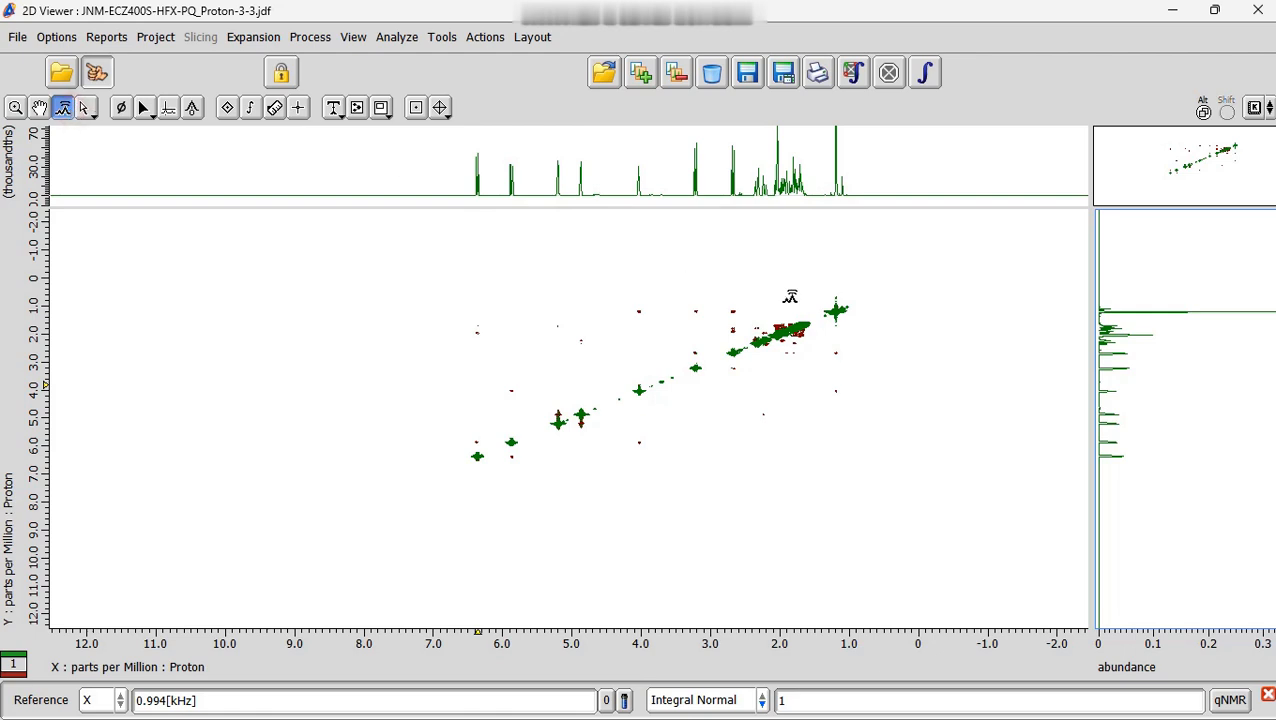
left_click_drag(1137, 374, 1153, 369)
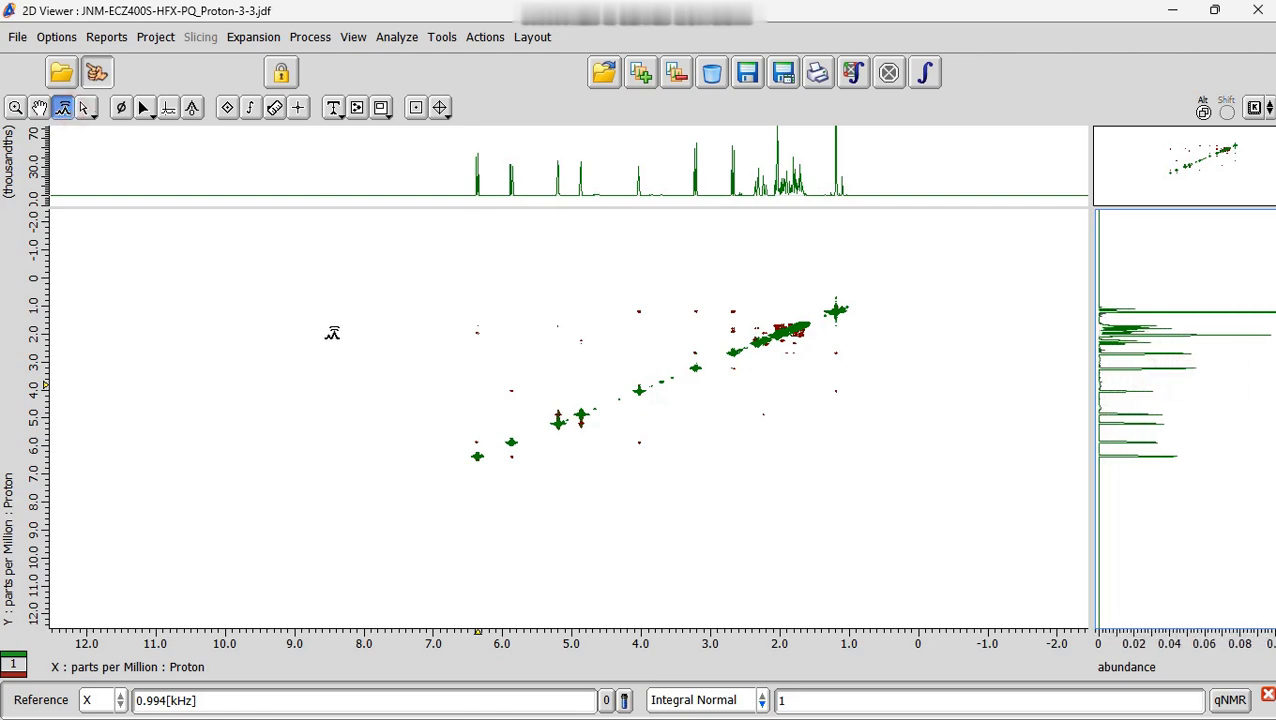
- Open the Level Tool for the NOESY contour plot and move it clear of the diagonal peaks
left_click(334, 333)
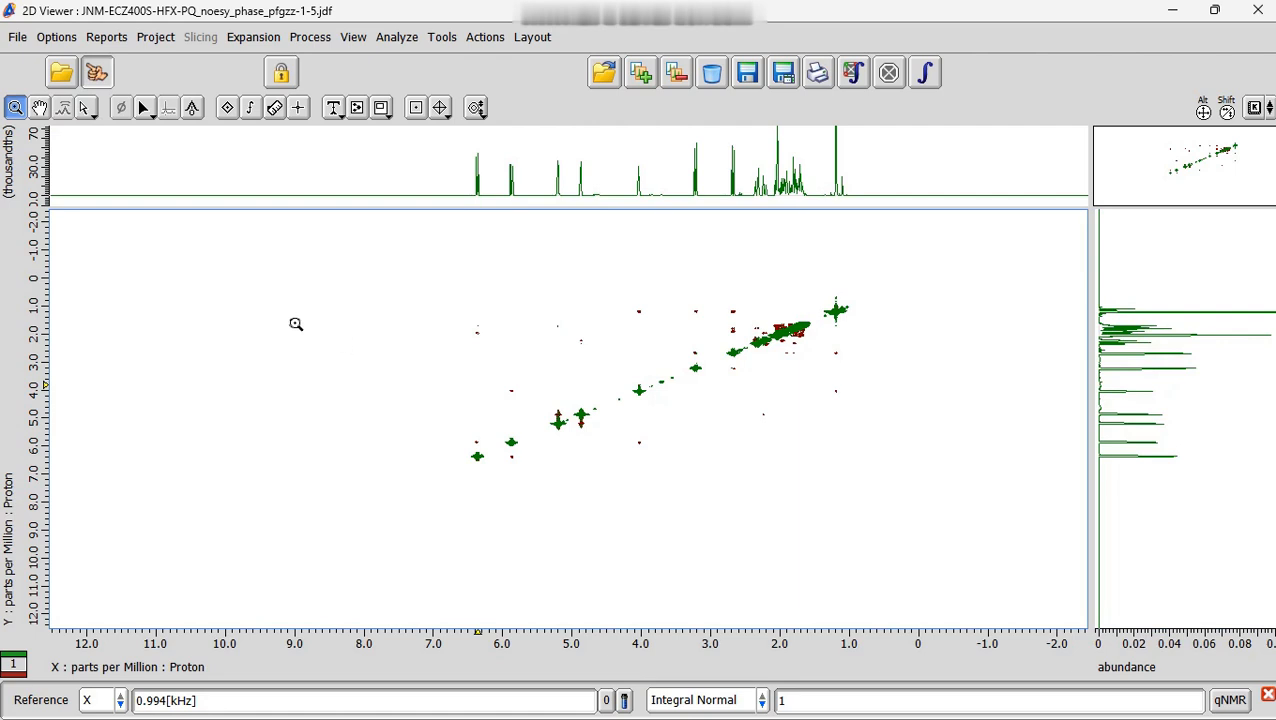
right_click(295, 324)
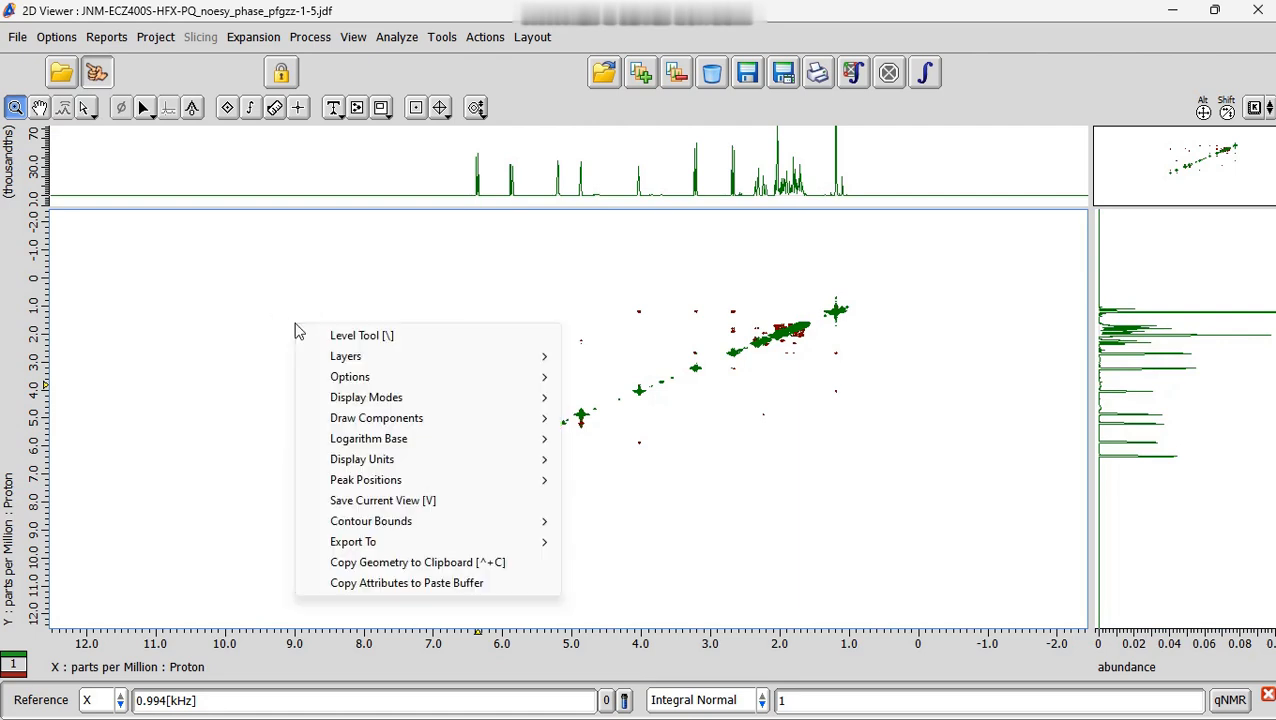
left_click(341, 338)
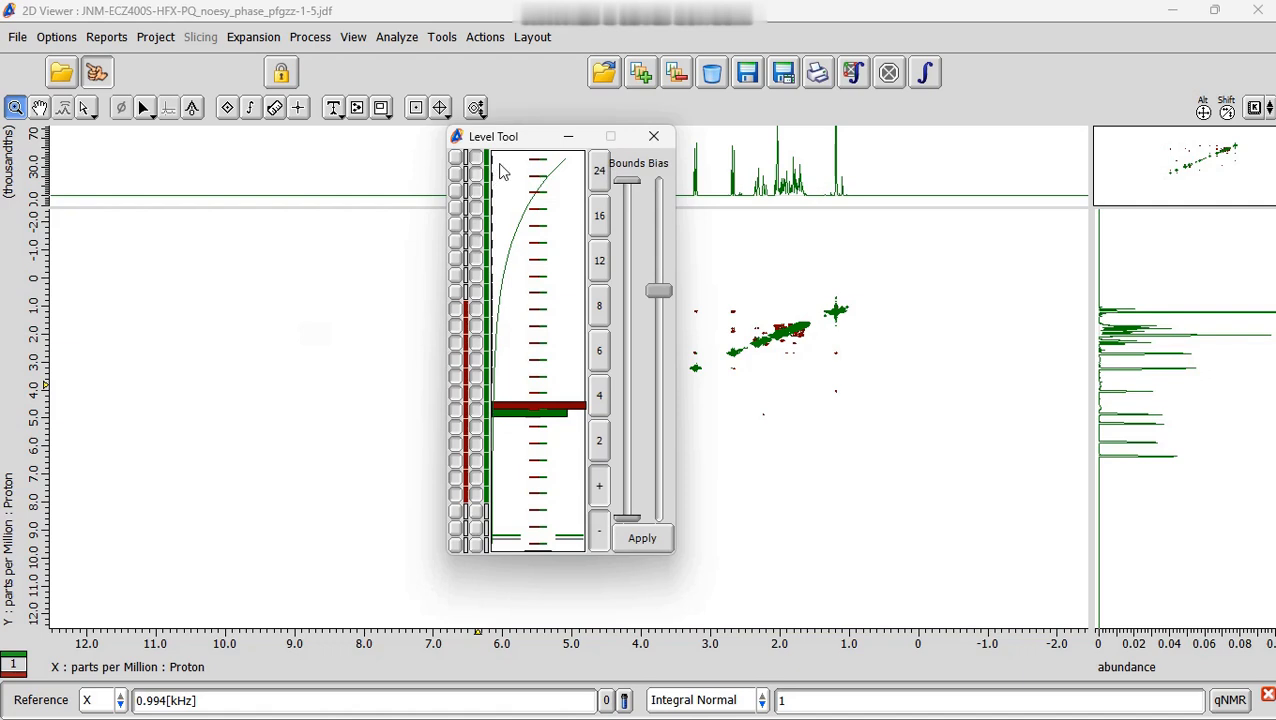
left_click_drag(520, 148, 226, 166)
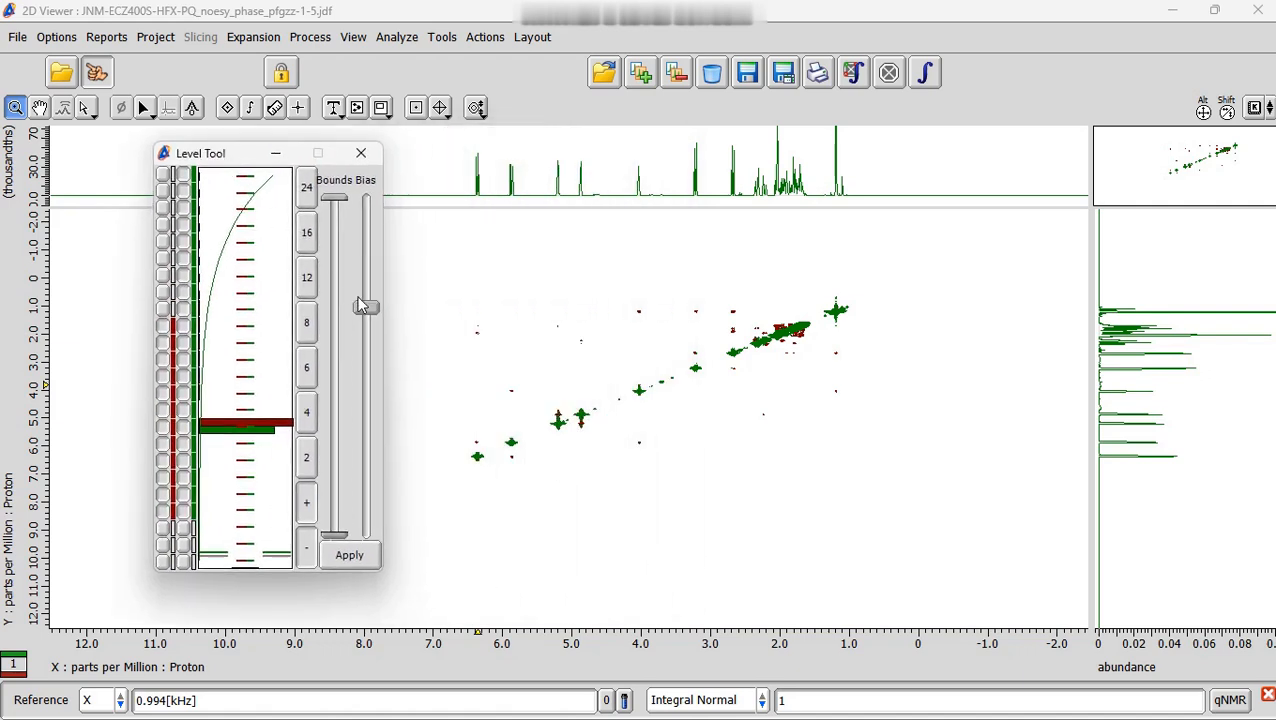
- Raise the contour Bias in two stages, applying the levels each time, and close the Level Tool
left_click_drag(362, 308, 364, 280)
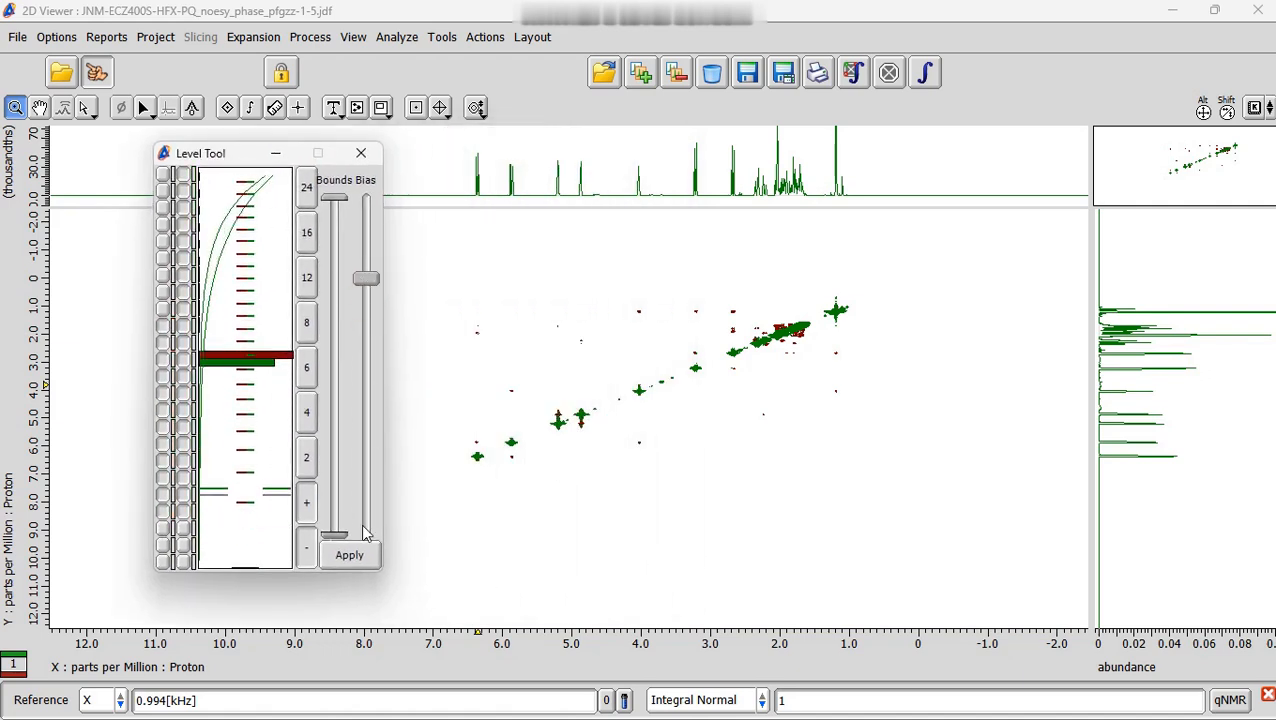
left_click(361, 562)
mouse_move(364, 287)
left_mouse_down()
mouse_move(364, 305)
mouse_move(366, 263)
left_mouse_up()
left_click(357, 554)
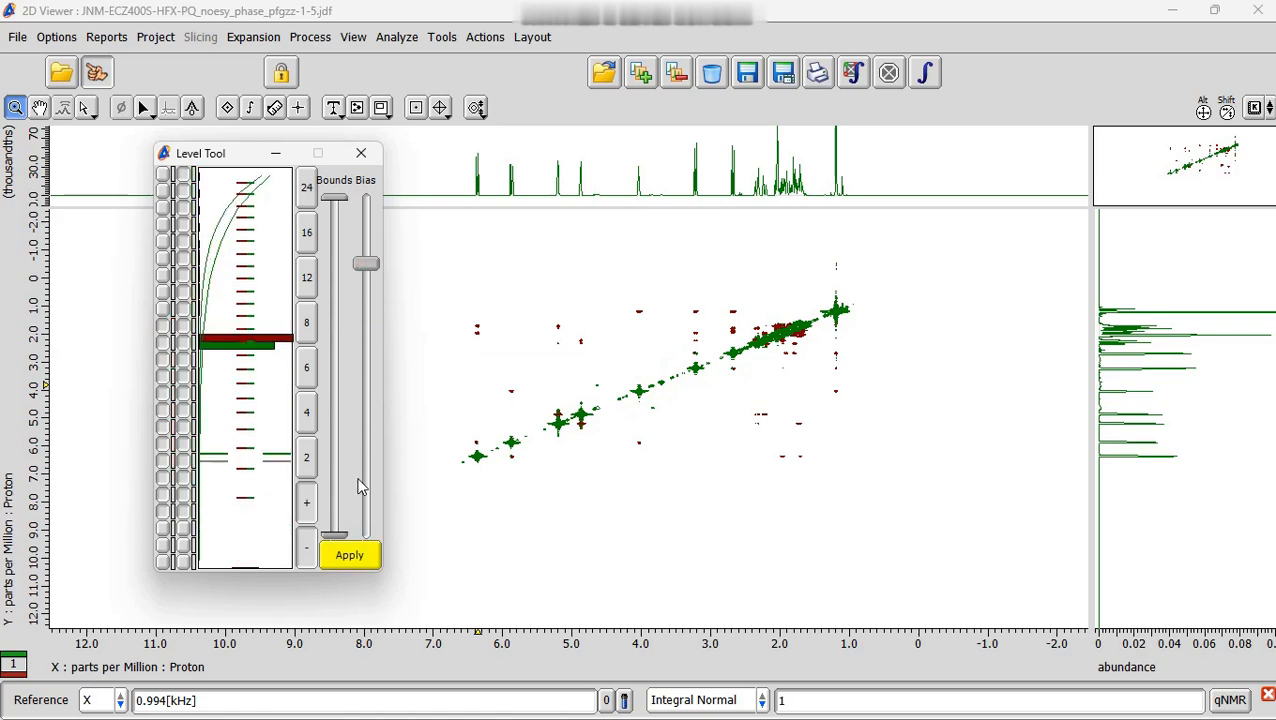
left_click(362, 556)
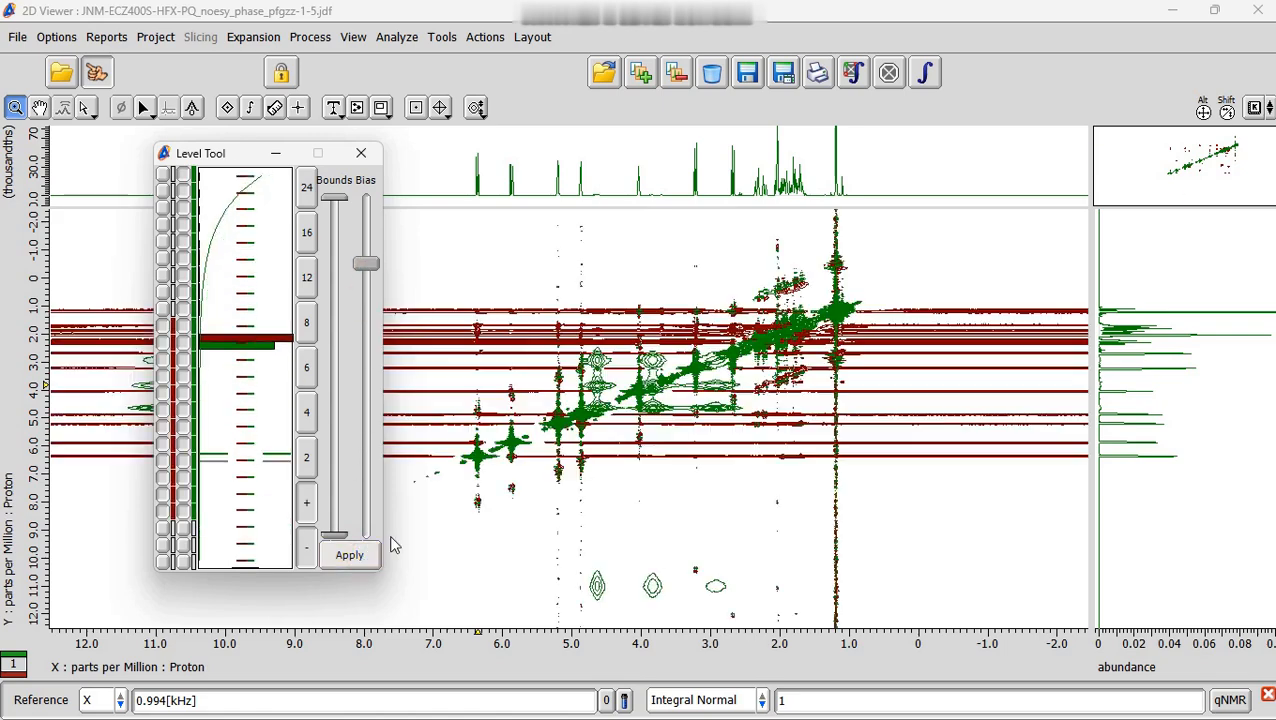
left_click(361, 153)
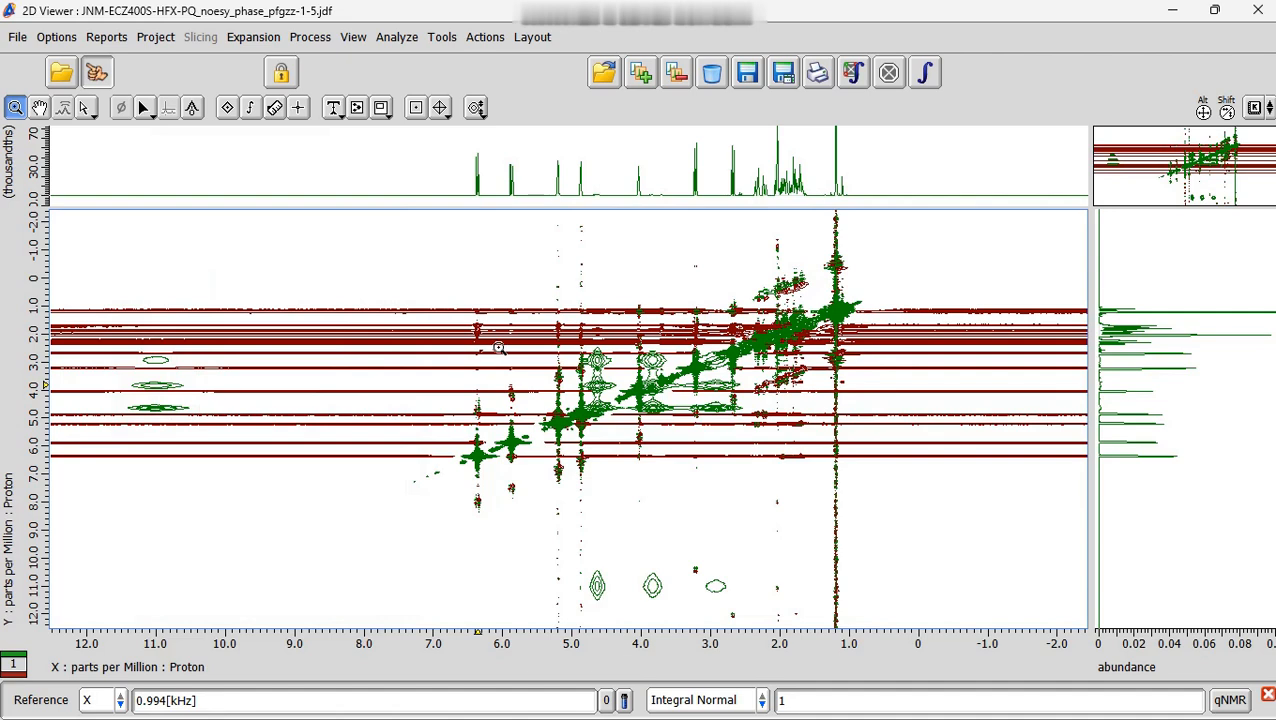
- Apply Base Correct to the NOESY spectrum in Transpose 0 and Transpose 1
left_click(484, 40)
mouse_move(492, 95)
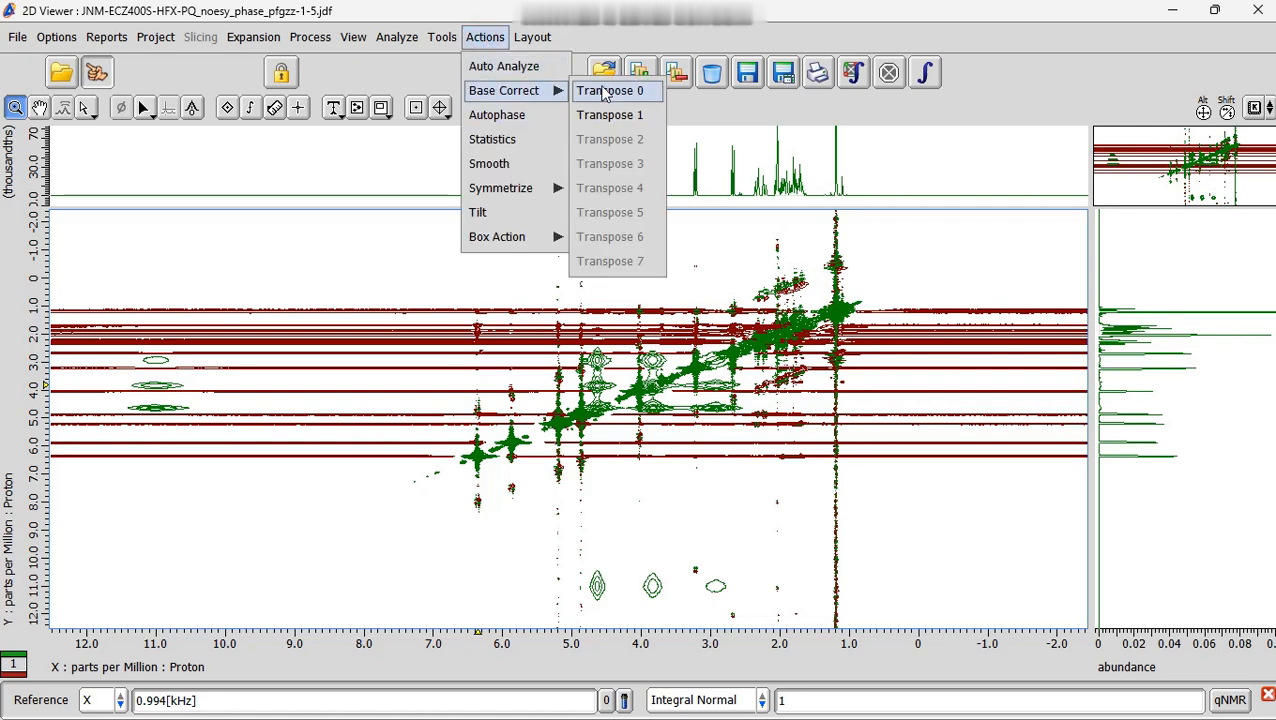
left_click(612, 91)
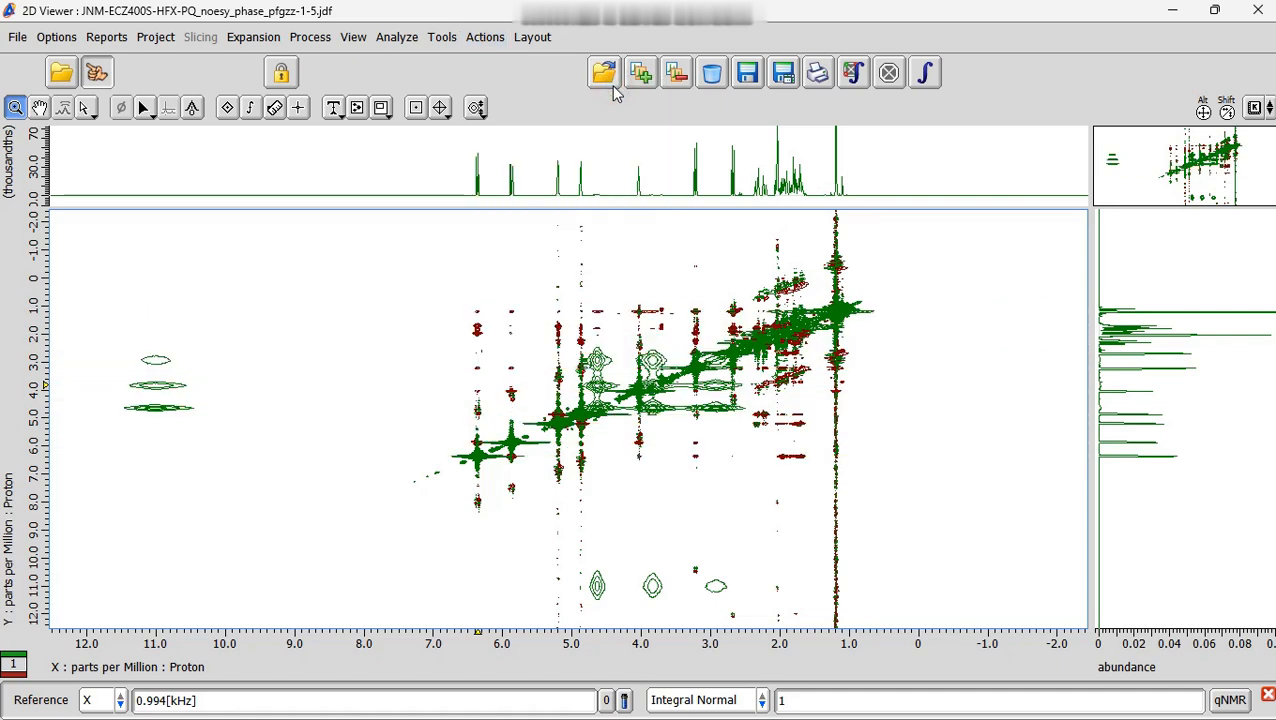
left_click(486, 37)
mouse_move(503, 95)
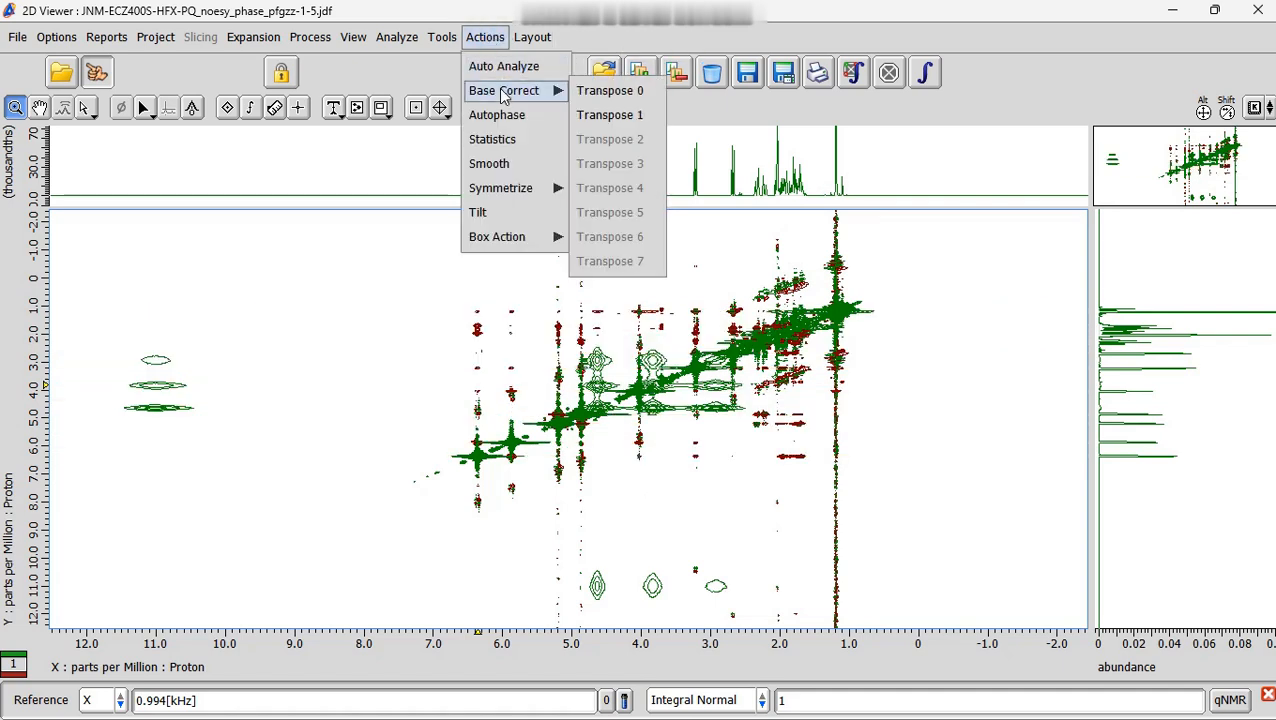
left_click(620, 116)
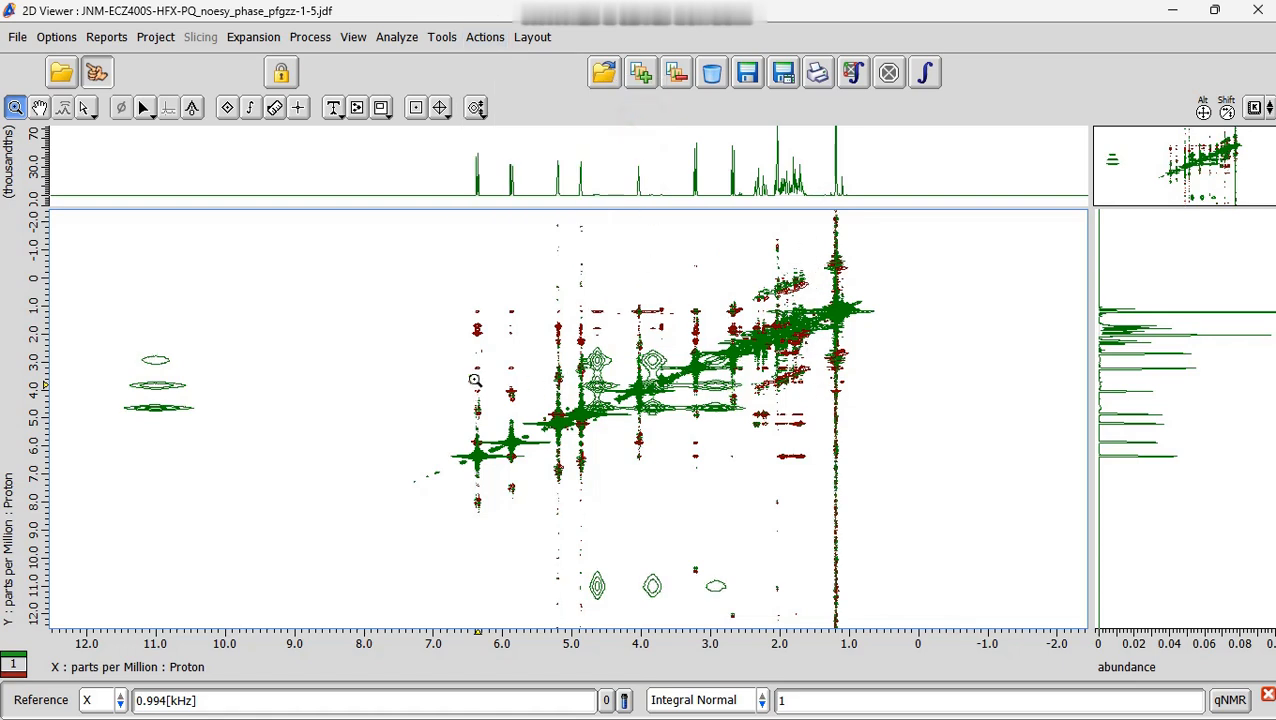
- Zoom into the NOESY peak region from about 0.6 to 7.4 ppm and raise the contour threshold to suppress noise and artefacts
left_click_drag(402, 488, 876, 282)
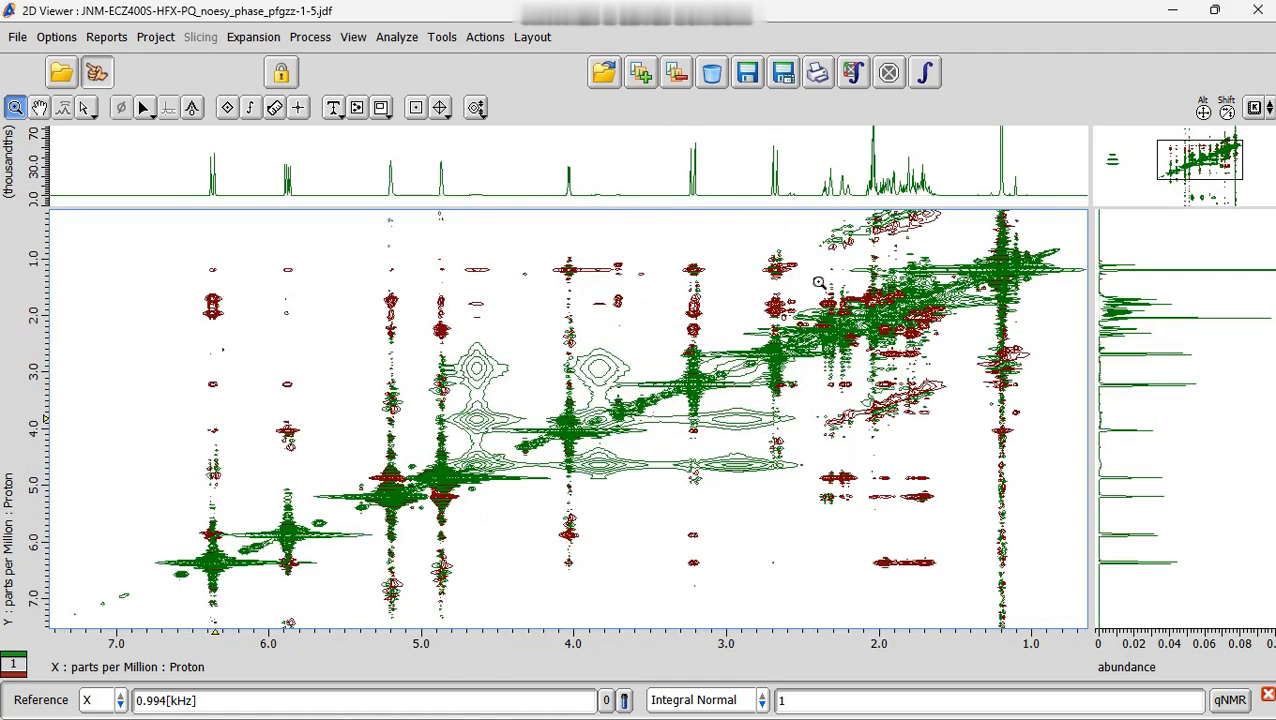
scroll(815, 284, "down", 3)
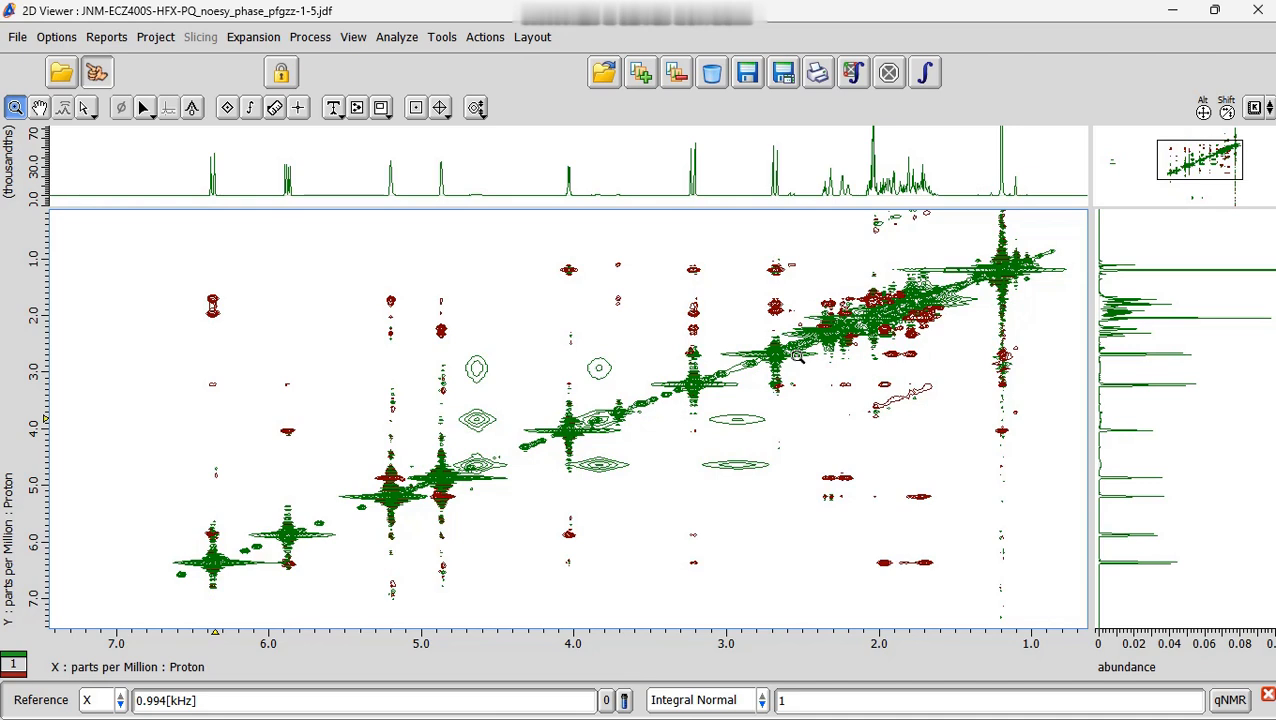
scroll(797, 356, "down", 3)
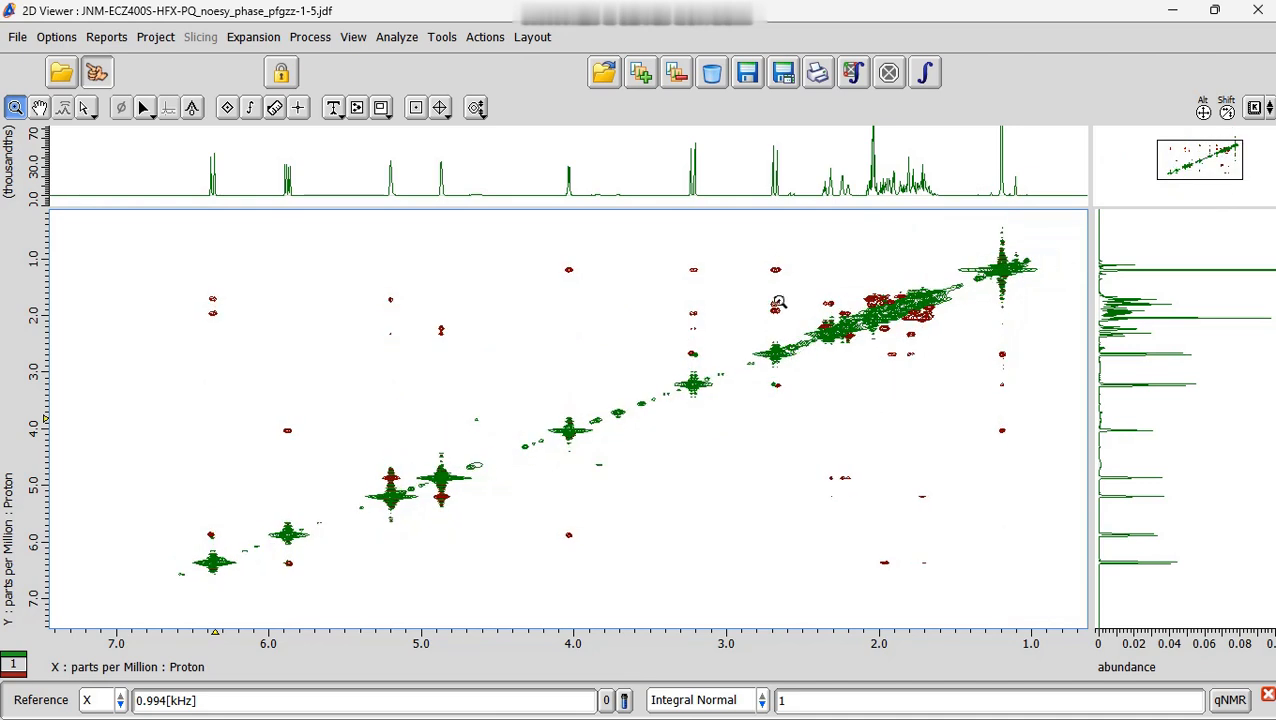
- Save the processed NOESY spectrum and restore the 2D Viewer beside the proton spectrum
left_click(746, 76)
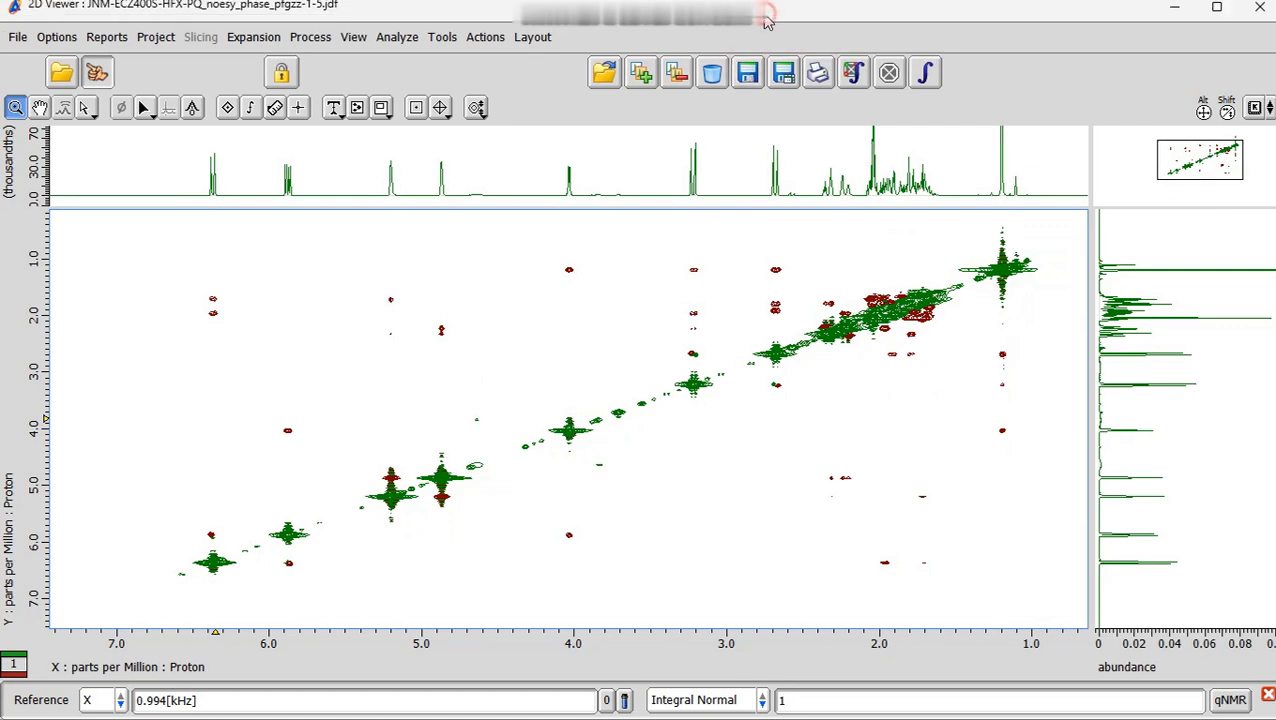
double_click(764, 18)
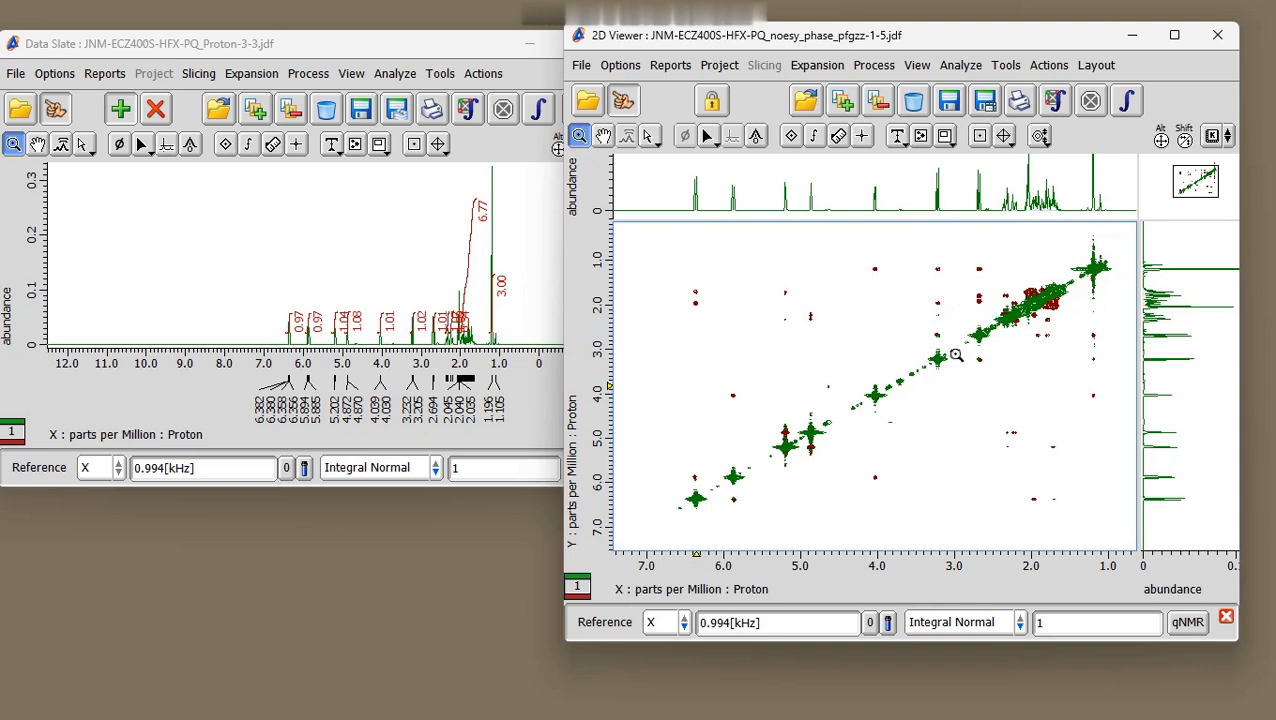
- Examine the print settings for the NOESY plot, including Print Processing List and Print Parameters, and close the dialog without printing
left_click(1019, 100)
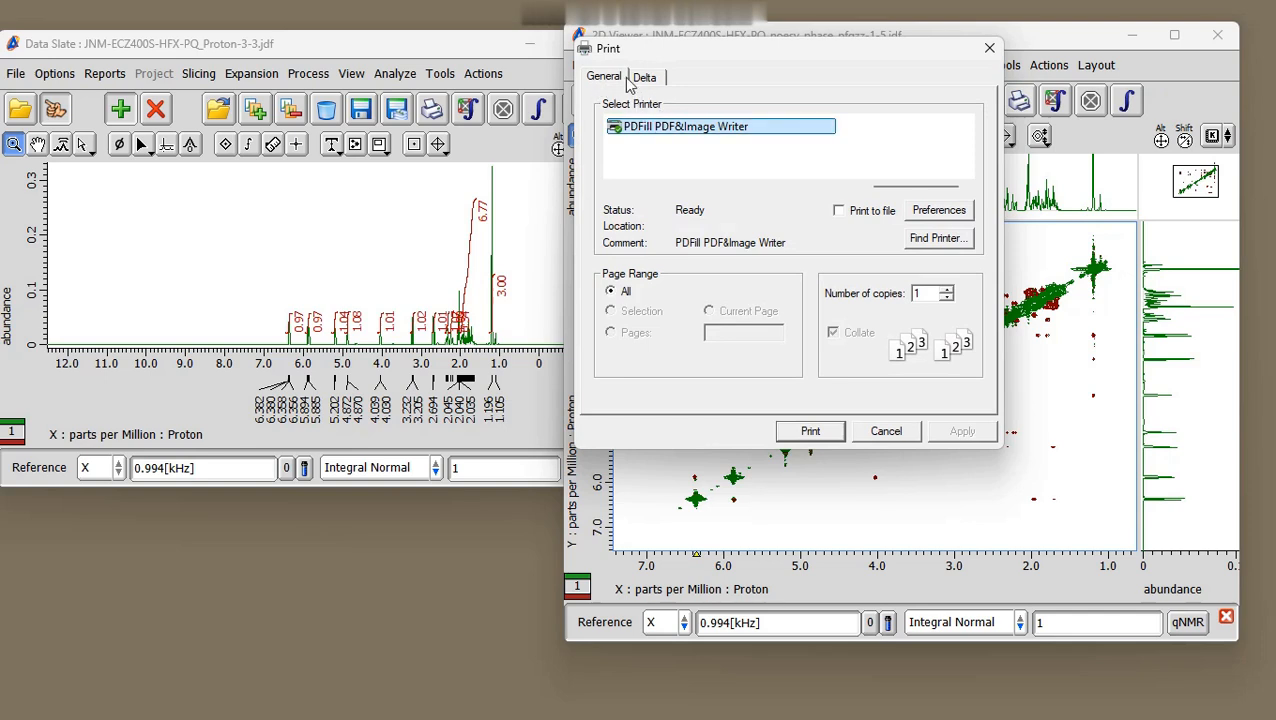
left_click(608, 79)
left_click(646, 79)
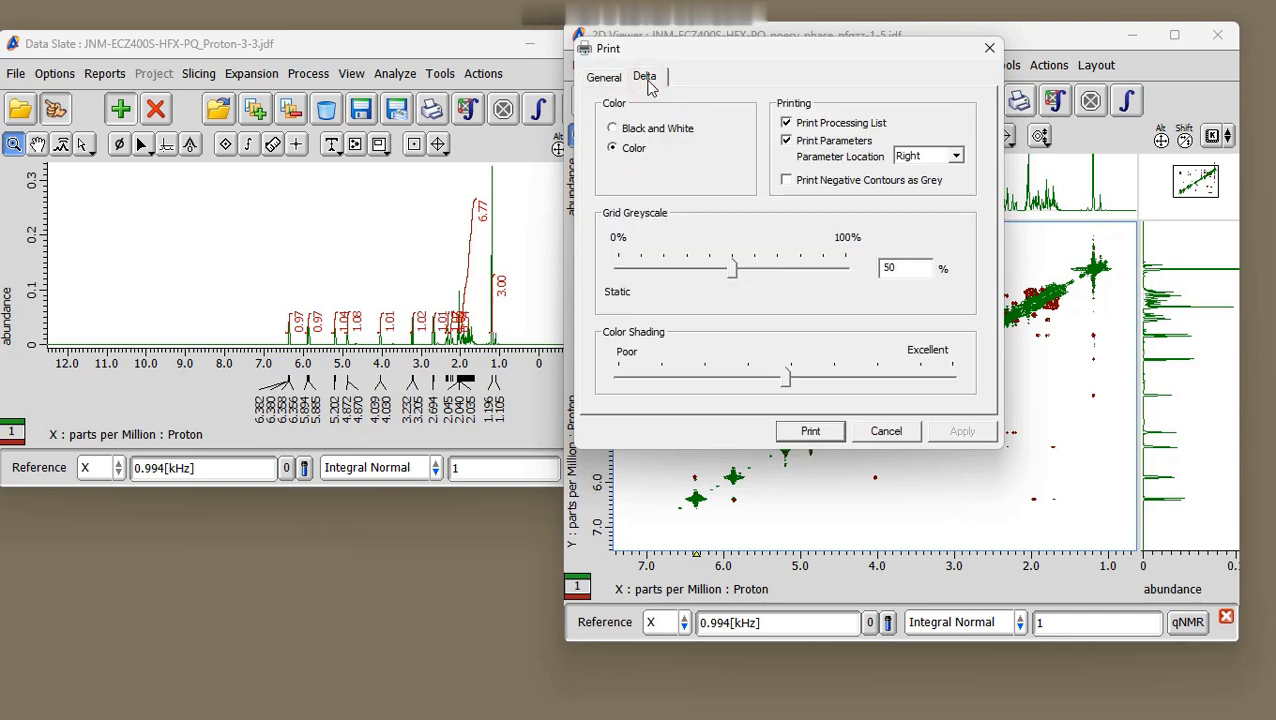
left_click(789, 140)
left_click(786, 123)
left_click(786, 123)
left_click(787, 141)
left_click(605, 77)
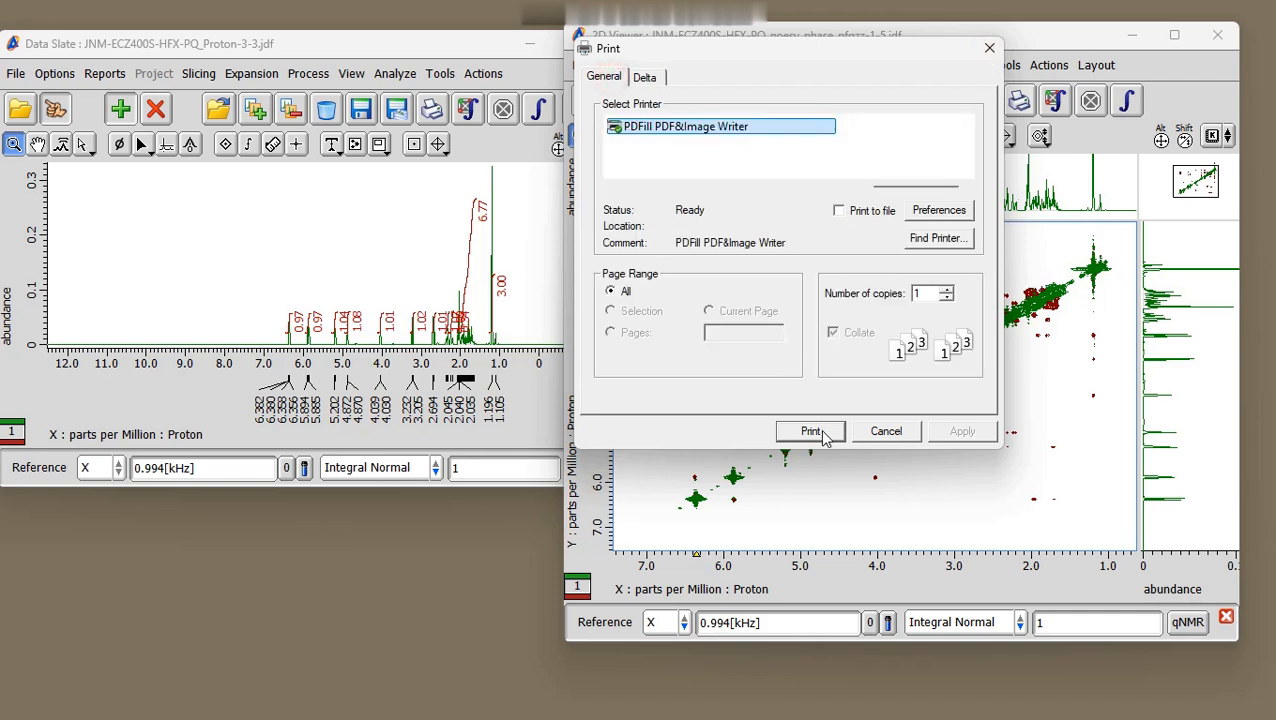
left_click(988, 47)
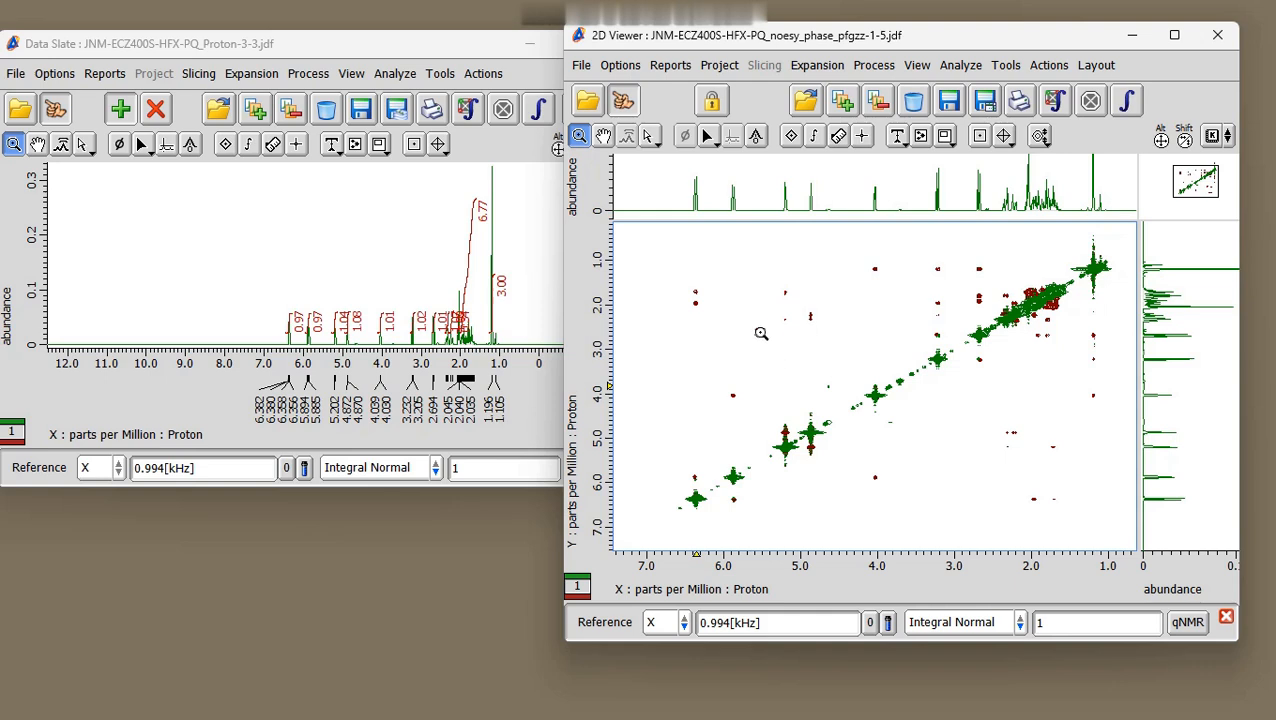
- Find the Print to Clipboard command for the NOESY spectrum
left_click(581, 68)
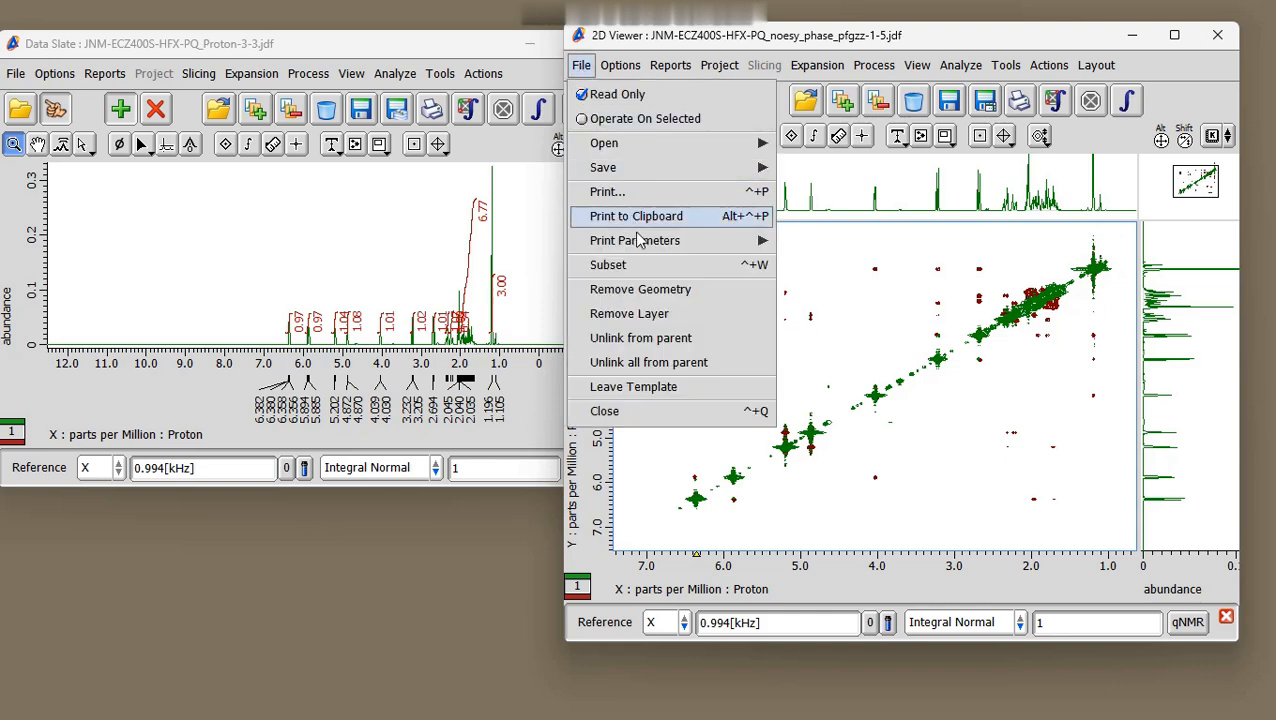